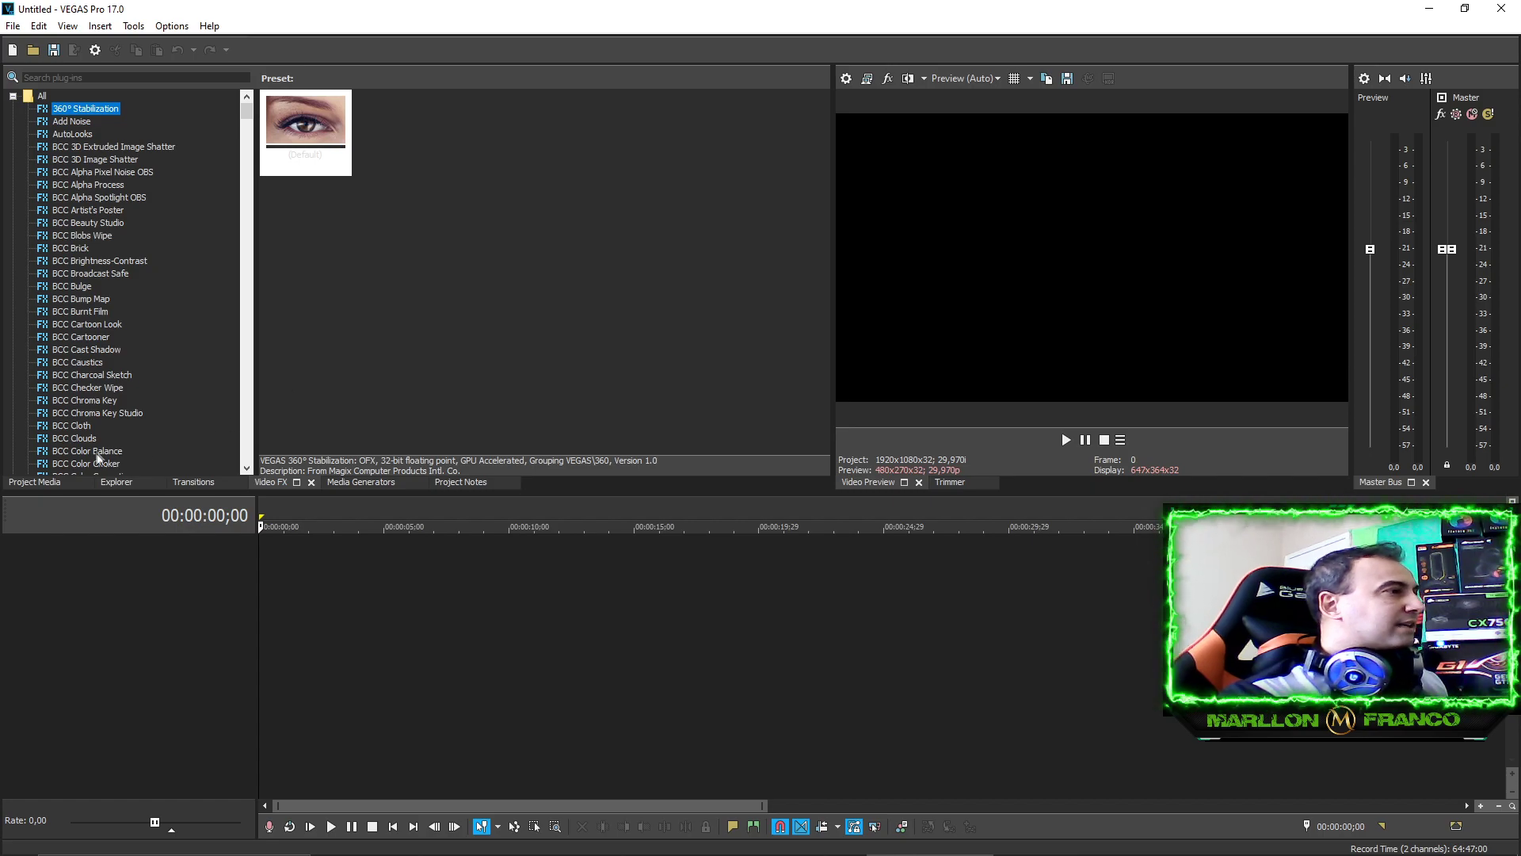
Place drift.mp3 from the VÍDEO AULA DE HOJE folder at the timeline start and insert a video track above it.
click(111, 482)
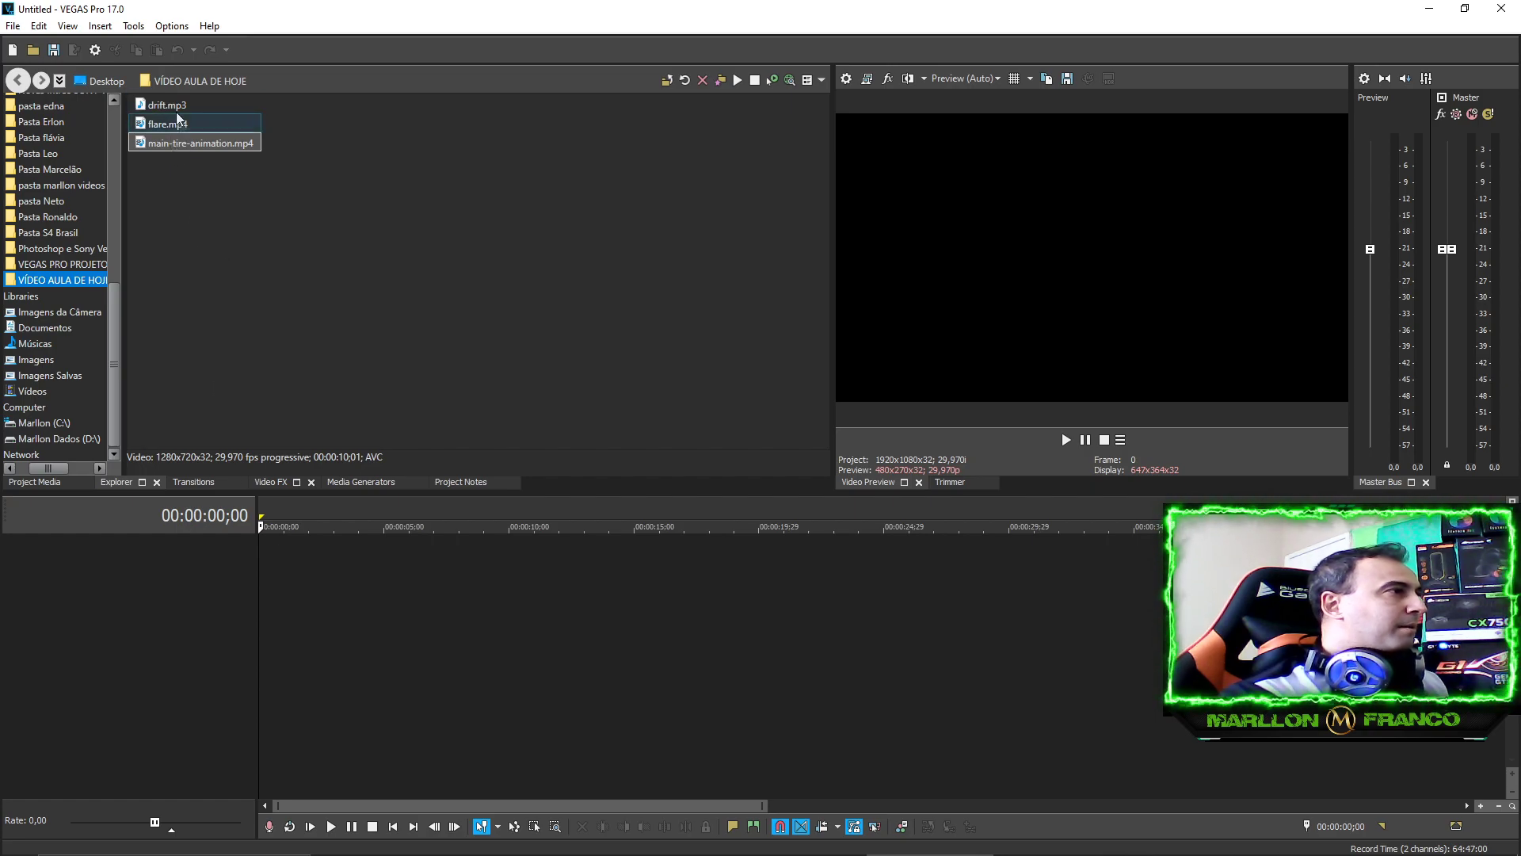
drag(160, 106, 261, 594)
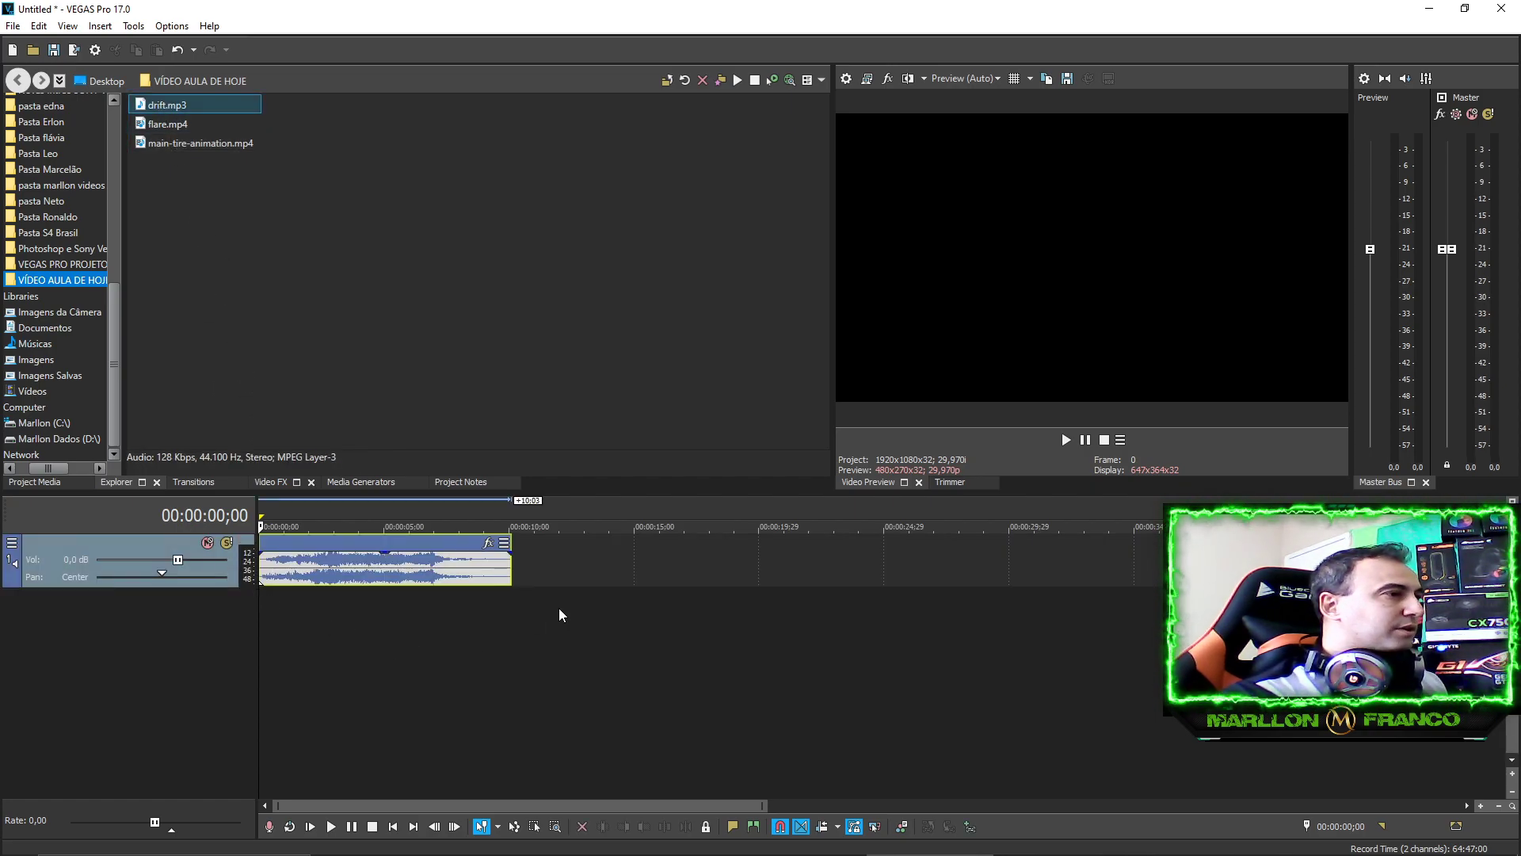
right_click(528, 611)
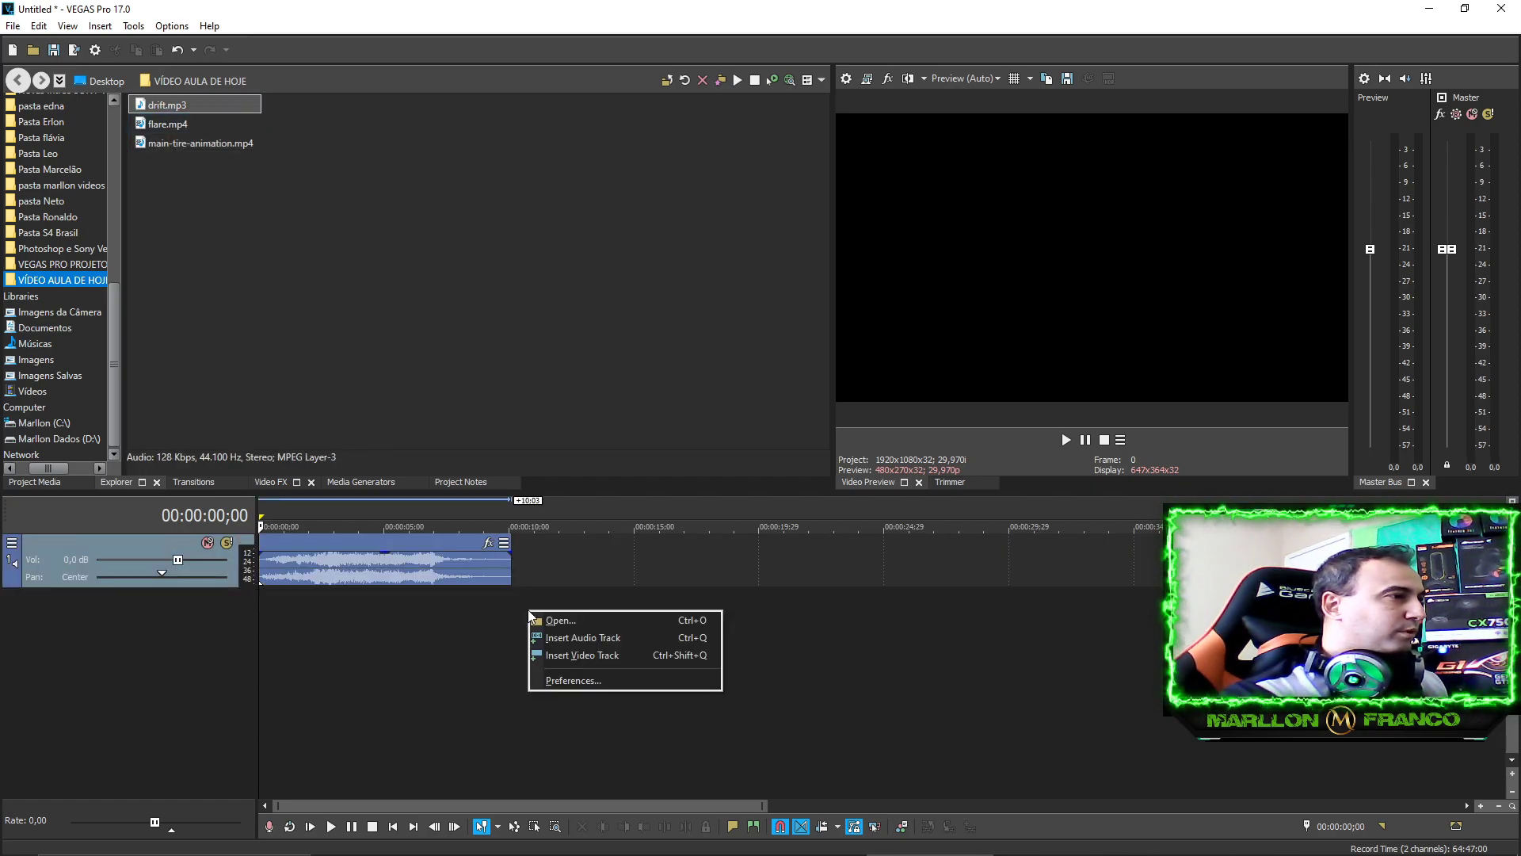
click(582, 656)
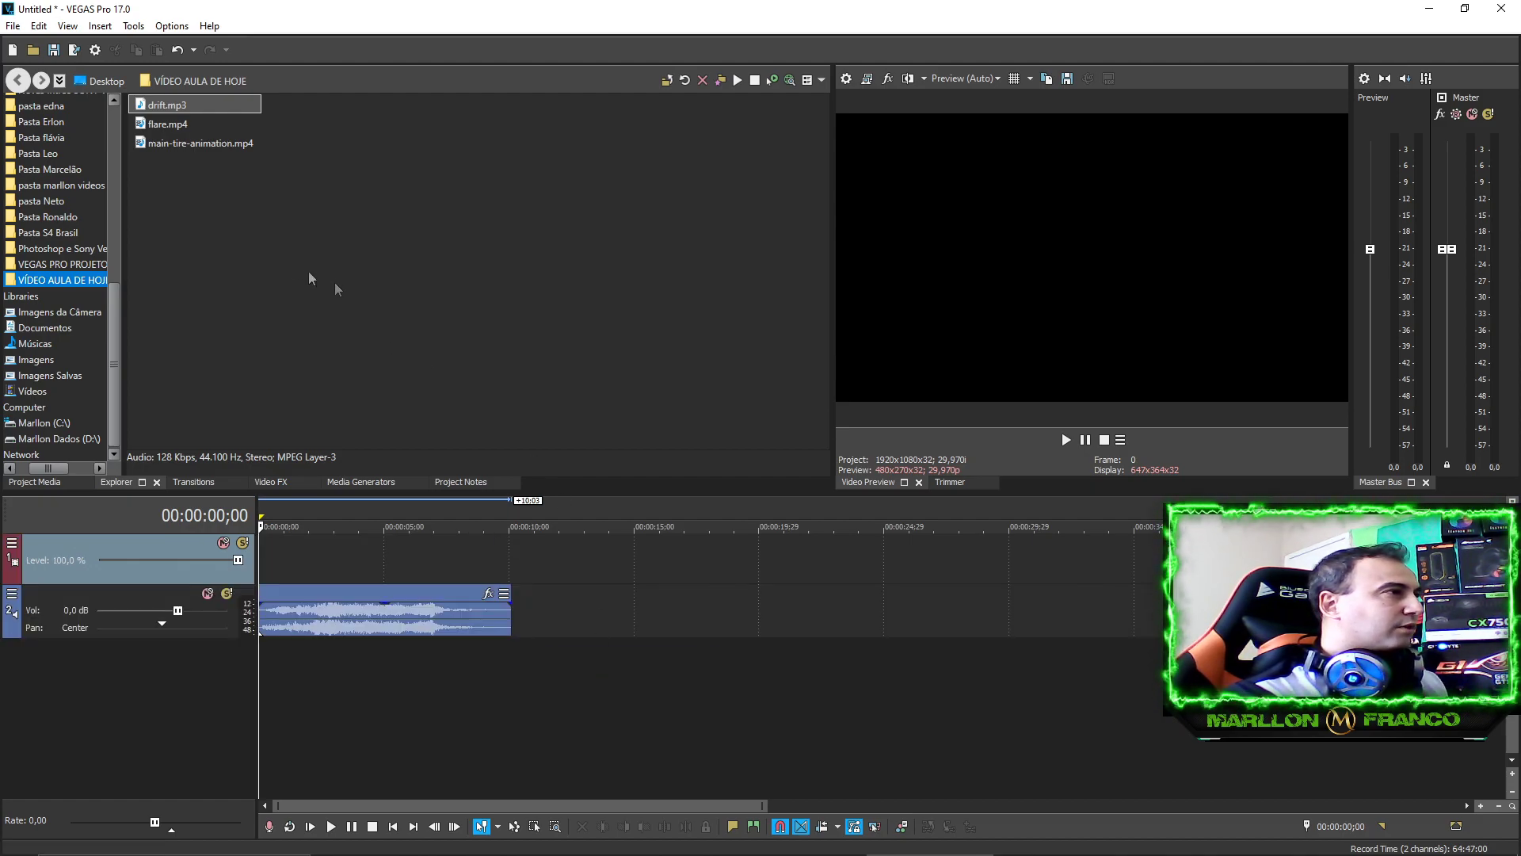
Place main-tire-animation.mp4 at the start of the empty video track above the audio.
click(167, 128)
click(168, 144)
drag(167, 145, 326, 602)
click(335, 566)
Insert another video track above the tire animation and place flare.mp4 at its start.
right_click(547, 553)
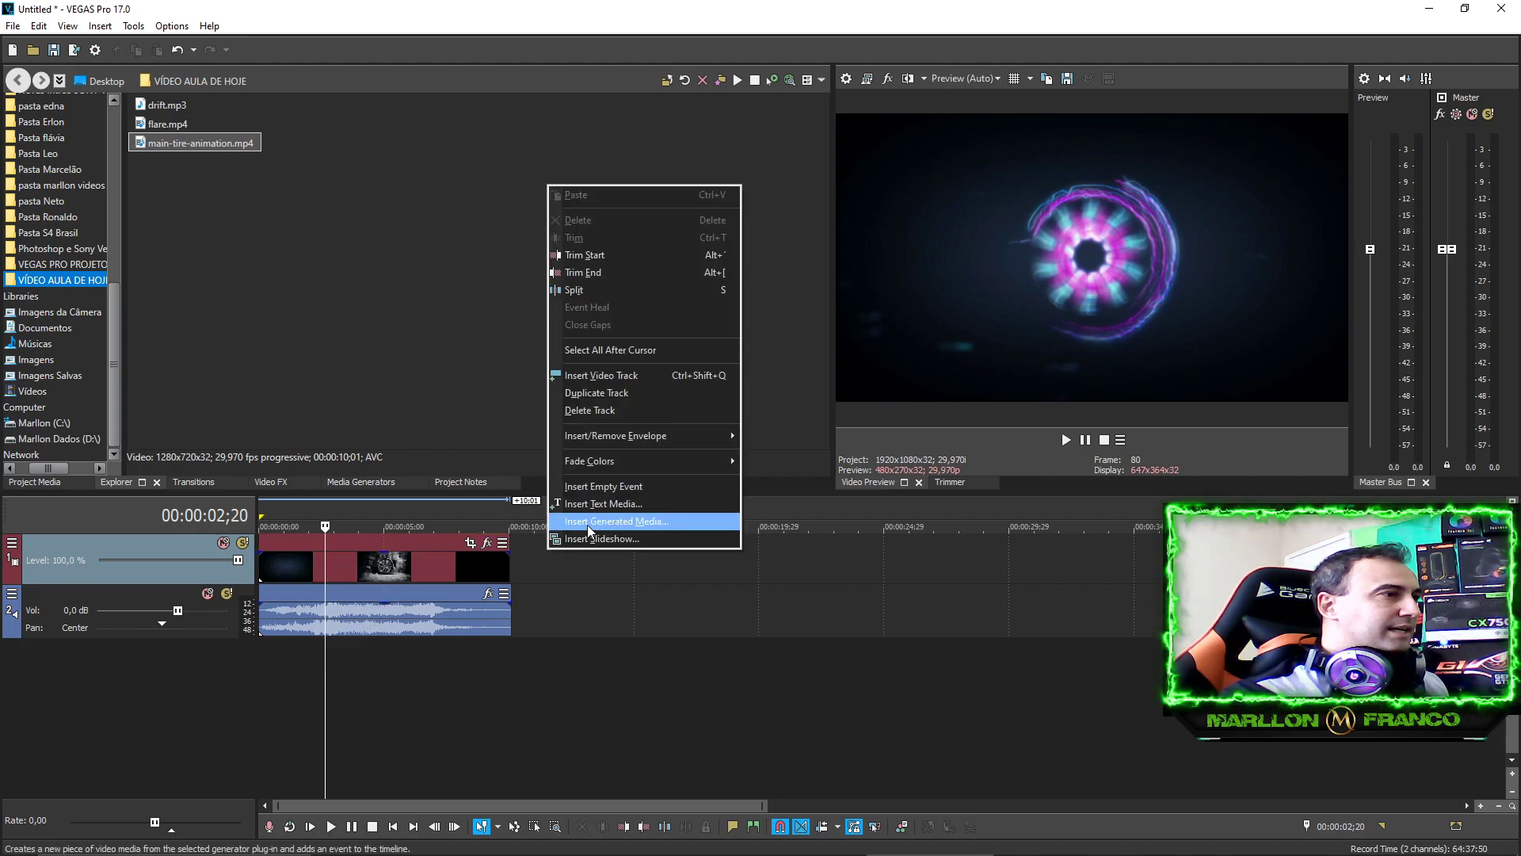
click(609, 378)
click(169, 126)
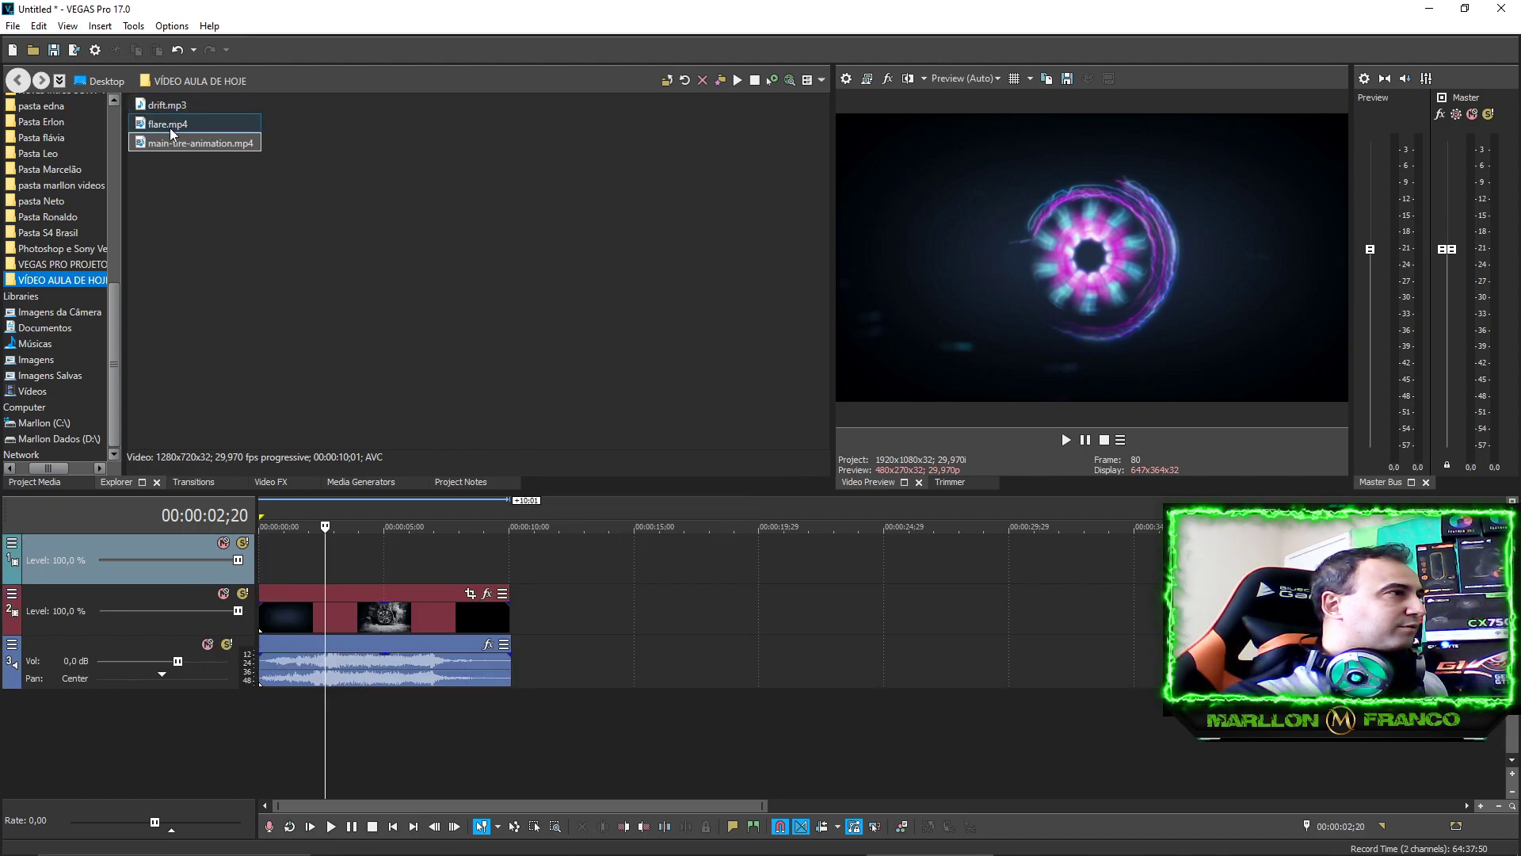
drag(169, 126, 267, 572)
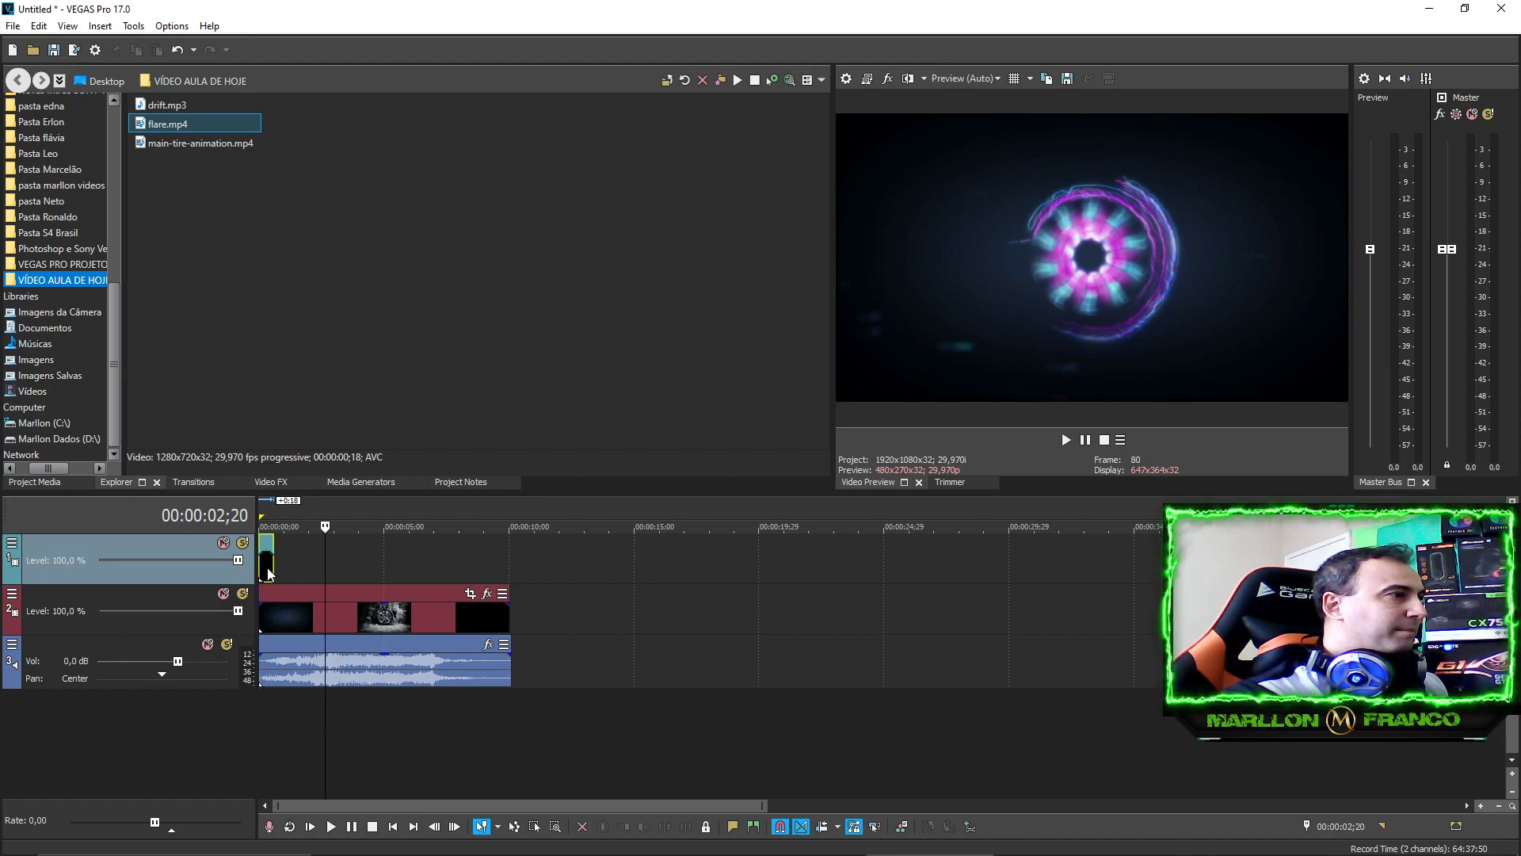
click(267, 572)
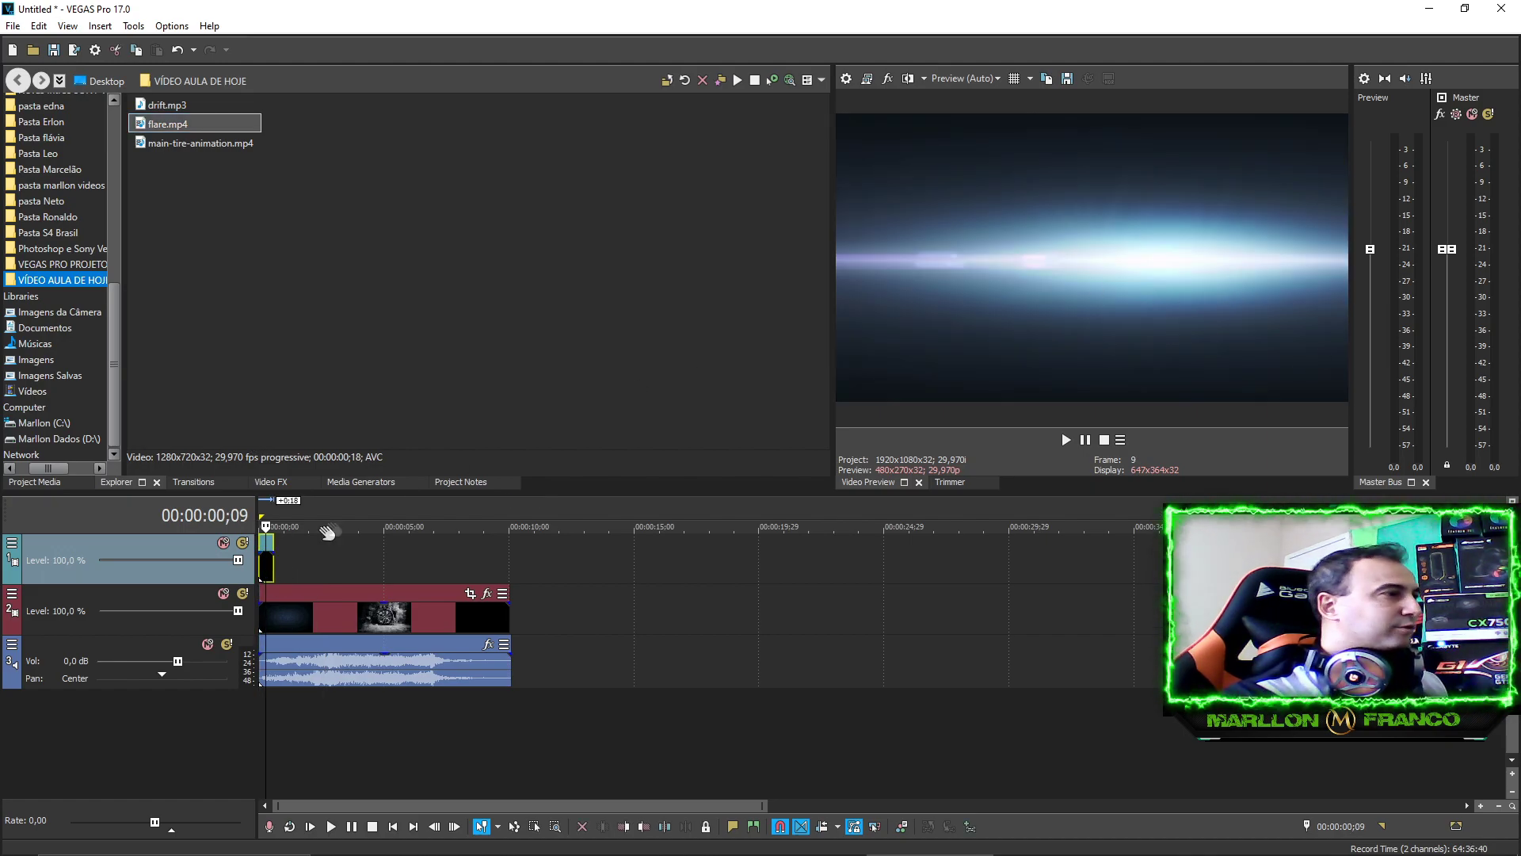
key(Home)
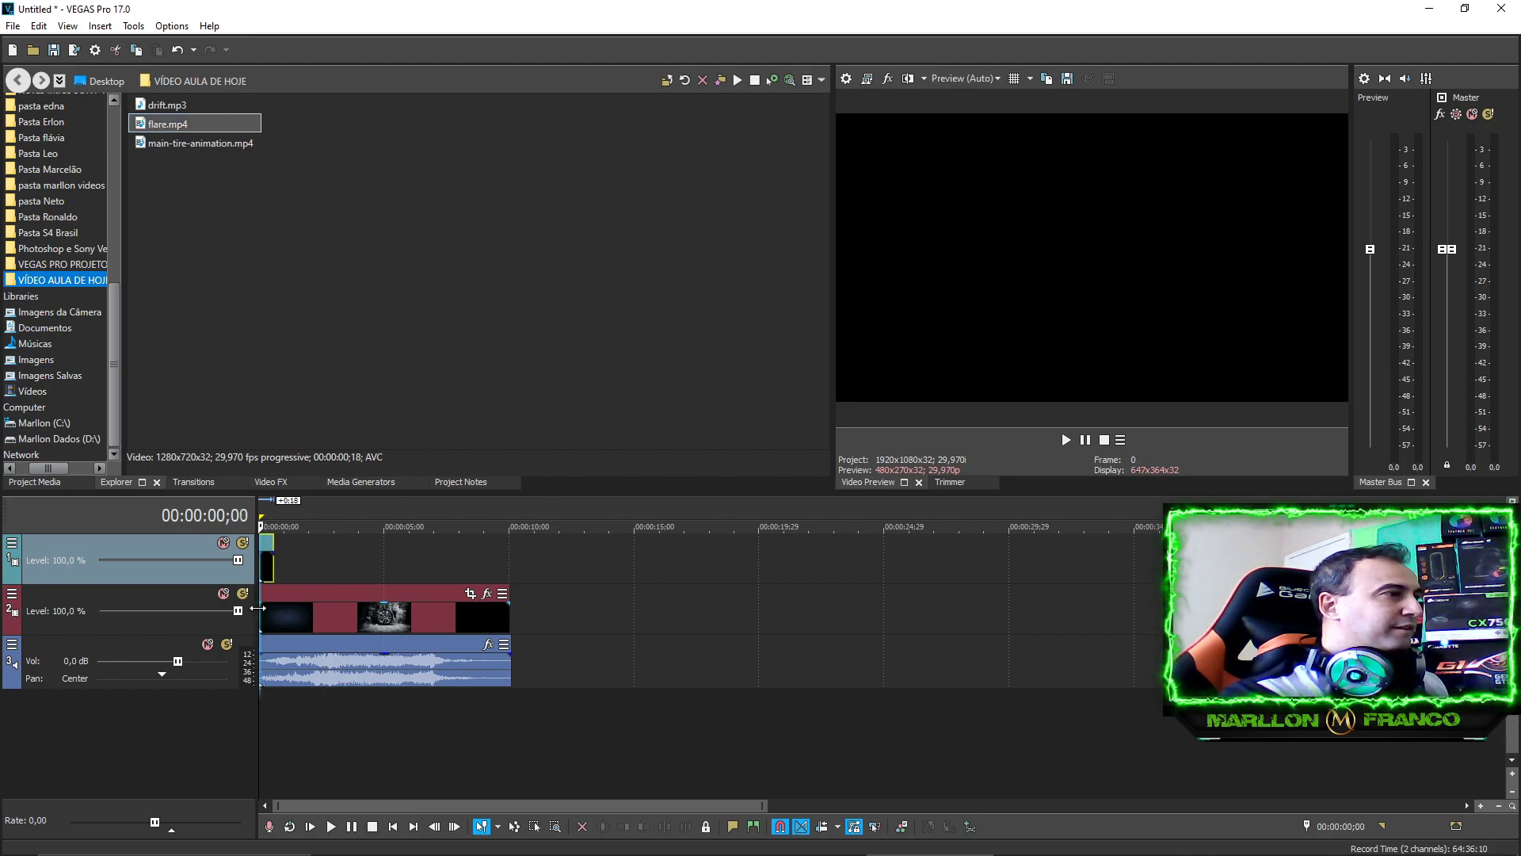
Extend the flare event along the timeline, and trim the flare, tire animation and audio to the same end at about 7;27.
drag(274, 572, 504, 587)
drag(508, 669, 450, 672)
drag(509, 615, 458, 616)
drag(508, 565, 458, 566)
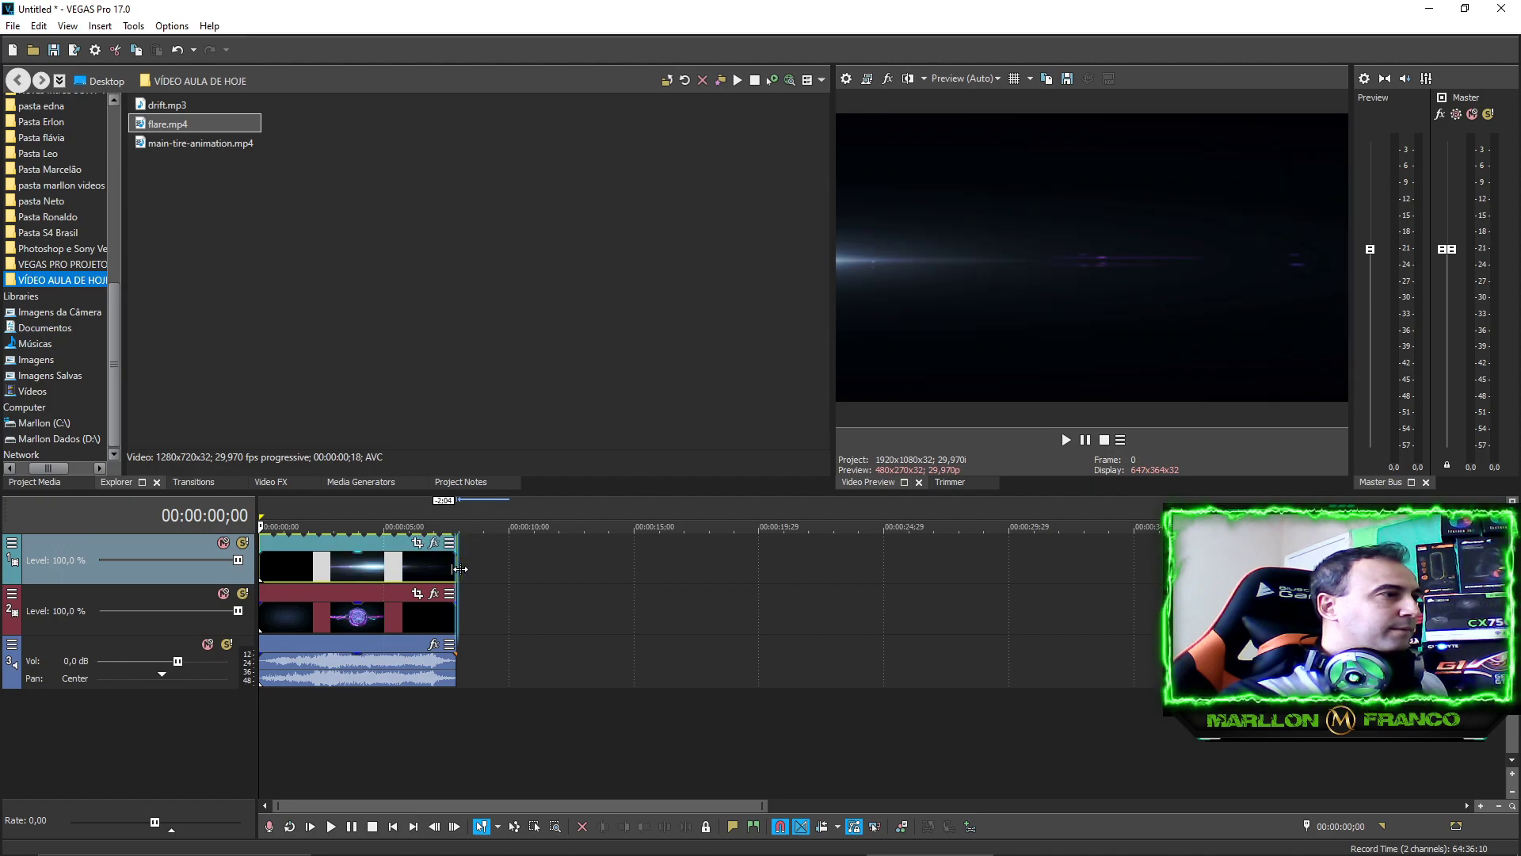
Insert a new topmost video track and add a text media event to it at the timeline start.
right_click(500, 559)
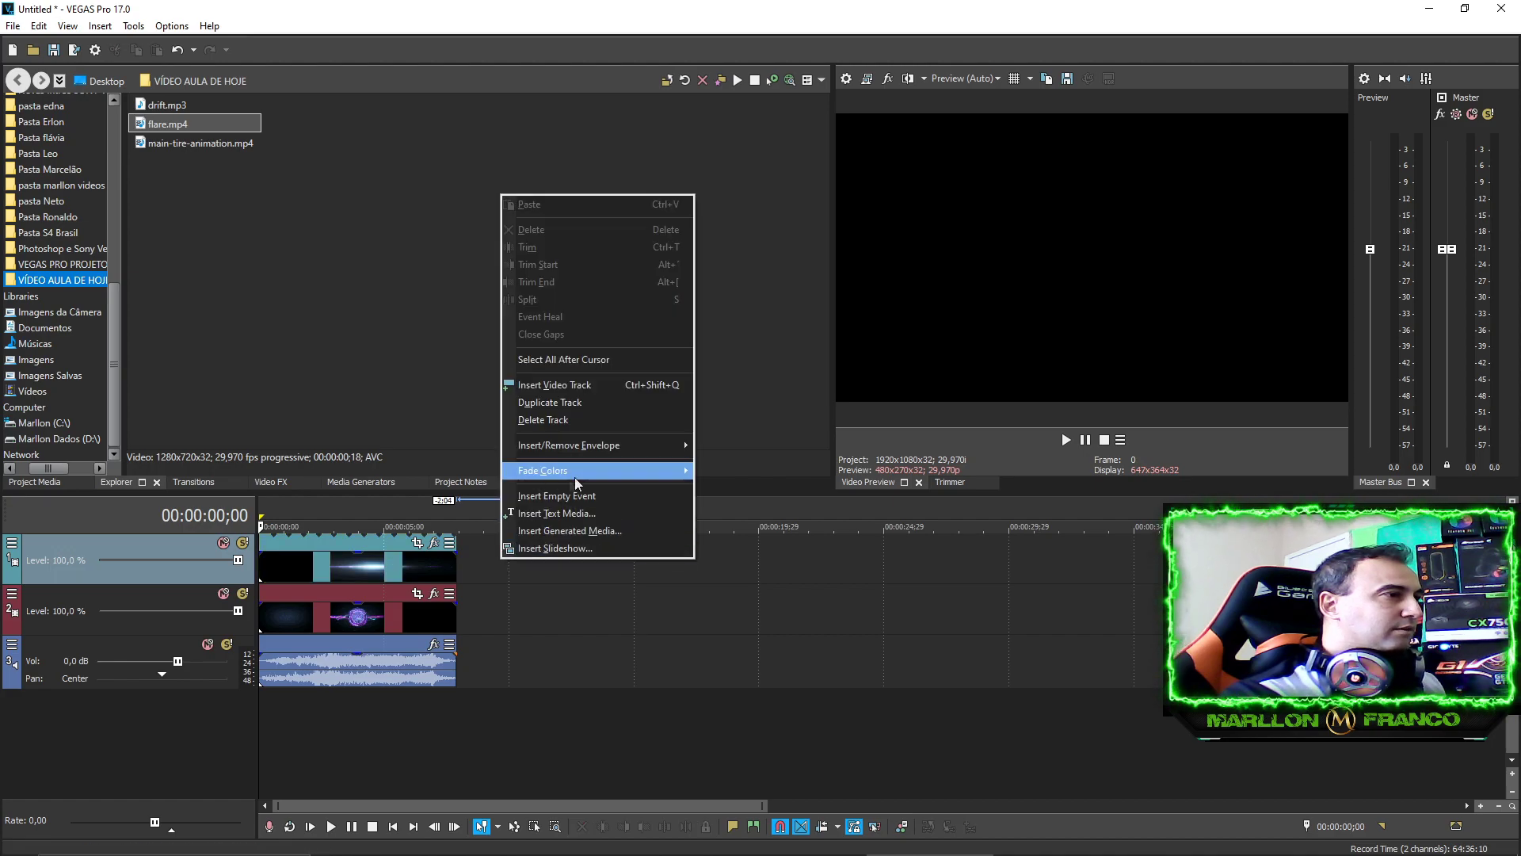
click(553, 385)
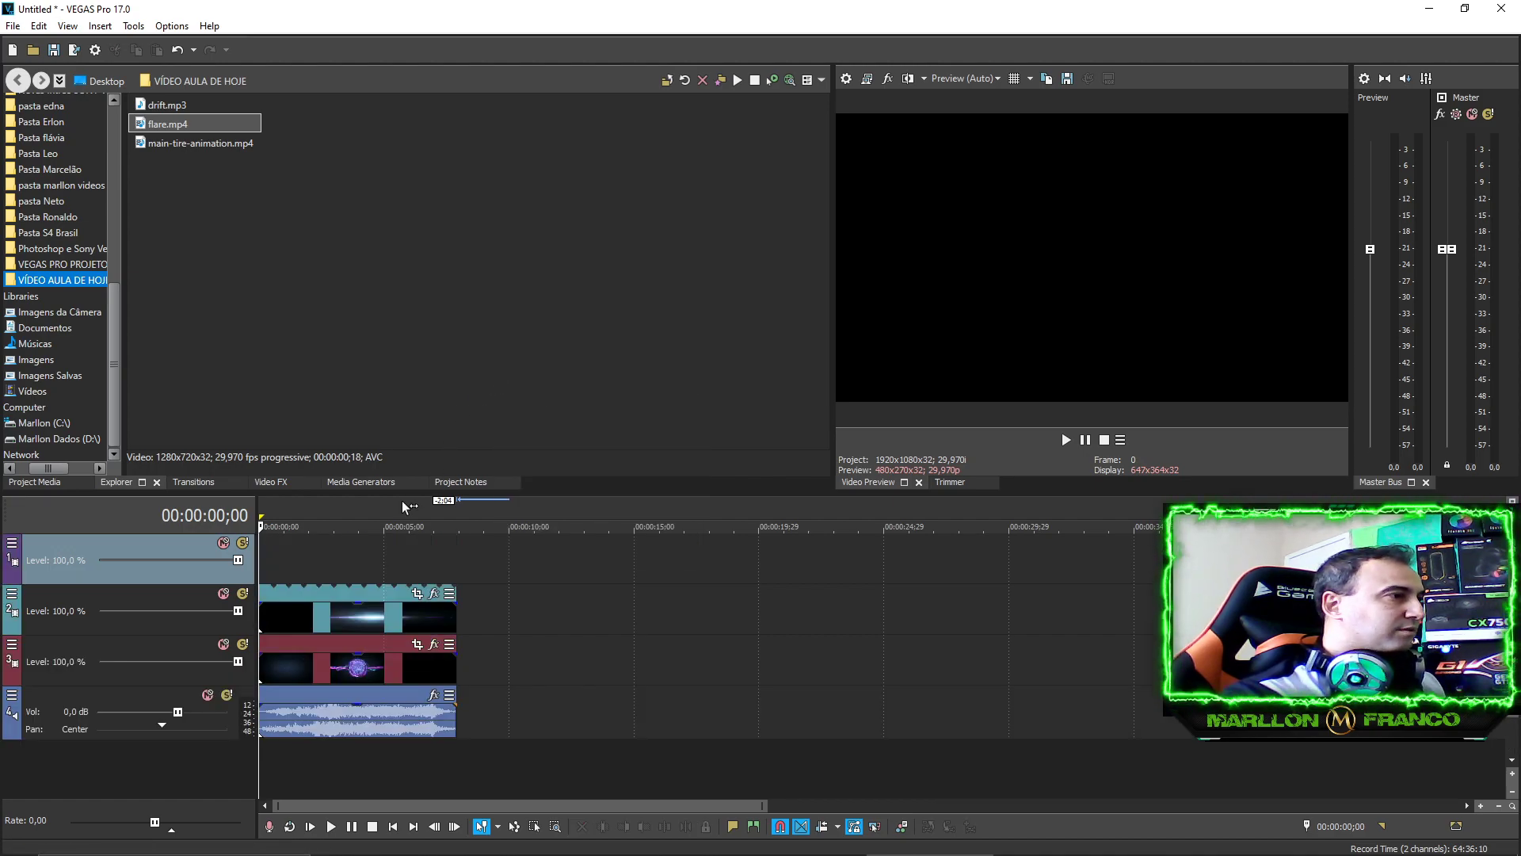
right_click(349, 555)
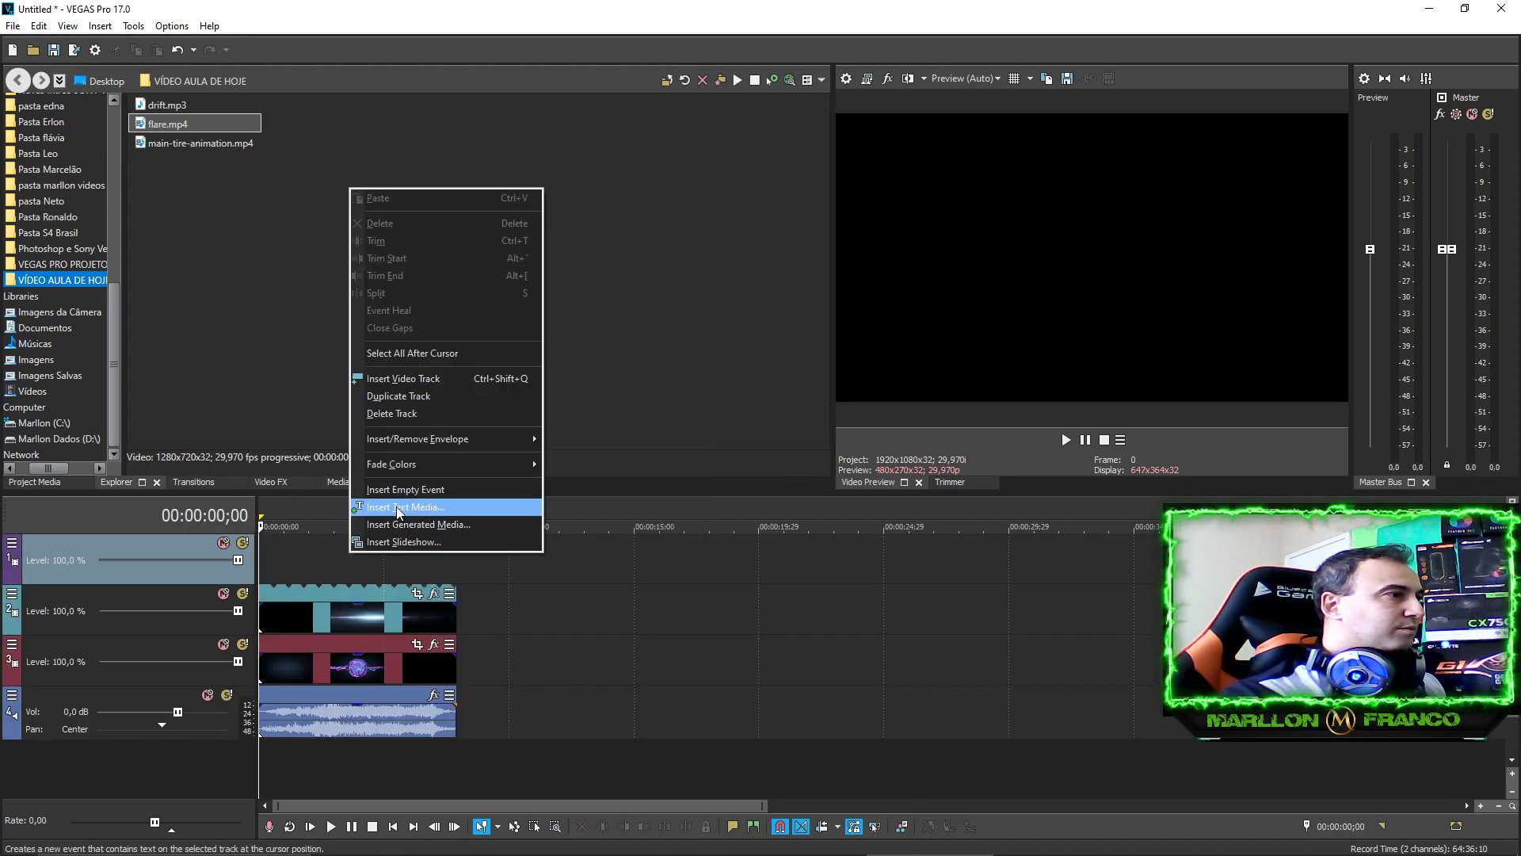
click(409, 510)
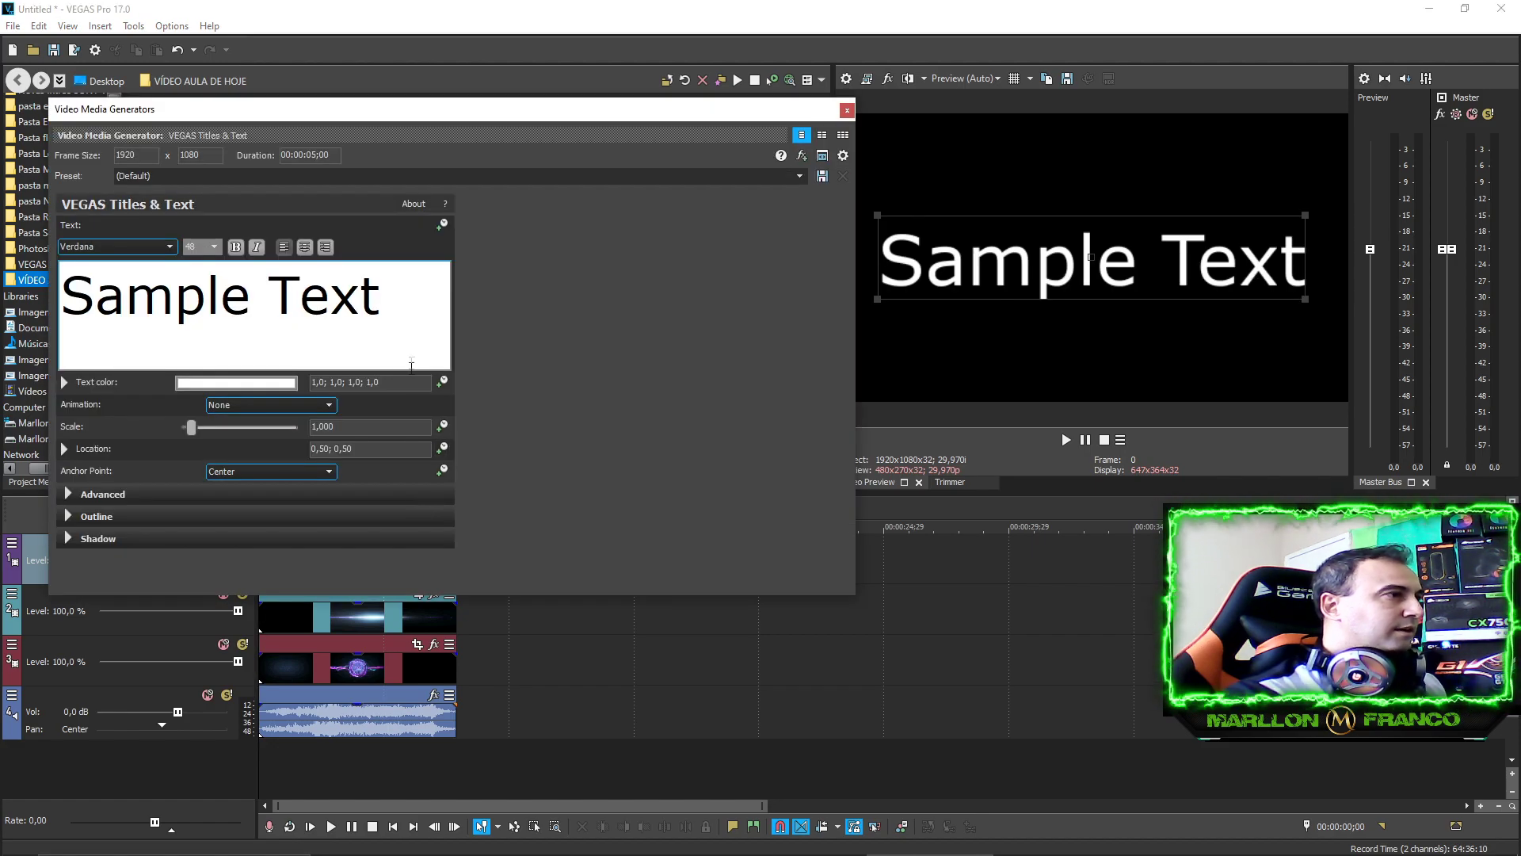
Replace the sample text with the creator's full name in capital letters.
key(BackSpace)
key(BackSpace)
key(BackSpace)
key(BackSpace)
key(BackSpace)
key(BackSpace)
key(BackSpace)
key(BackSpace)
key(BackSpace)
key(BackSpace)
key(BackSpace)
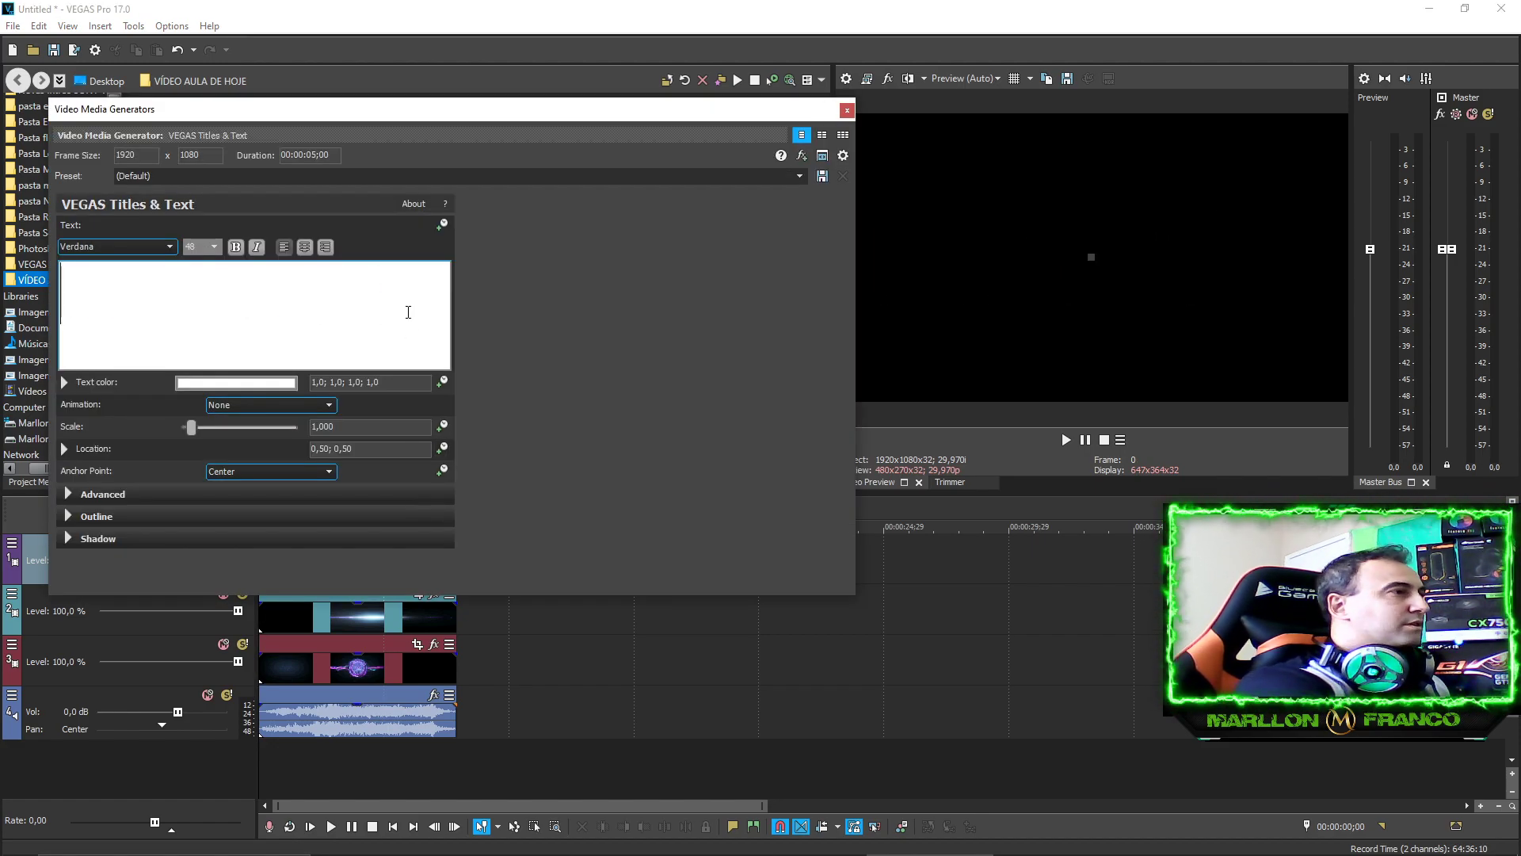
text(MA)
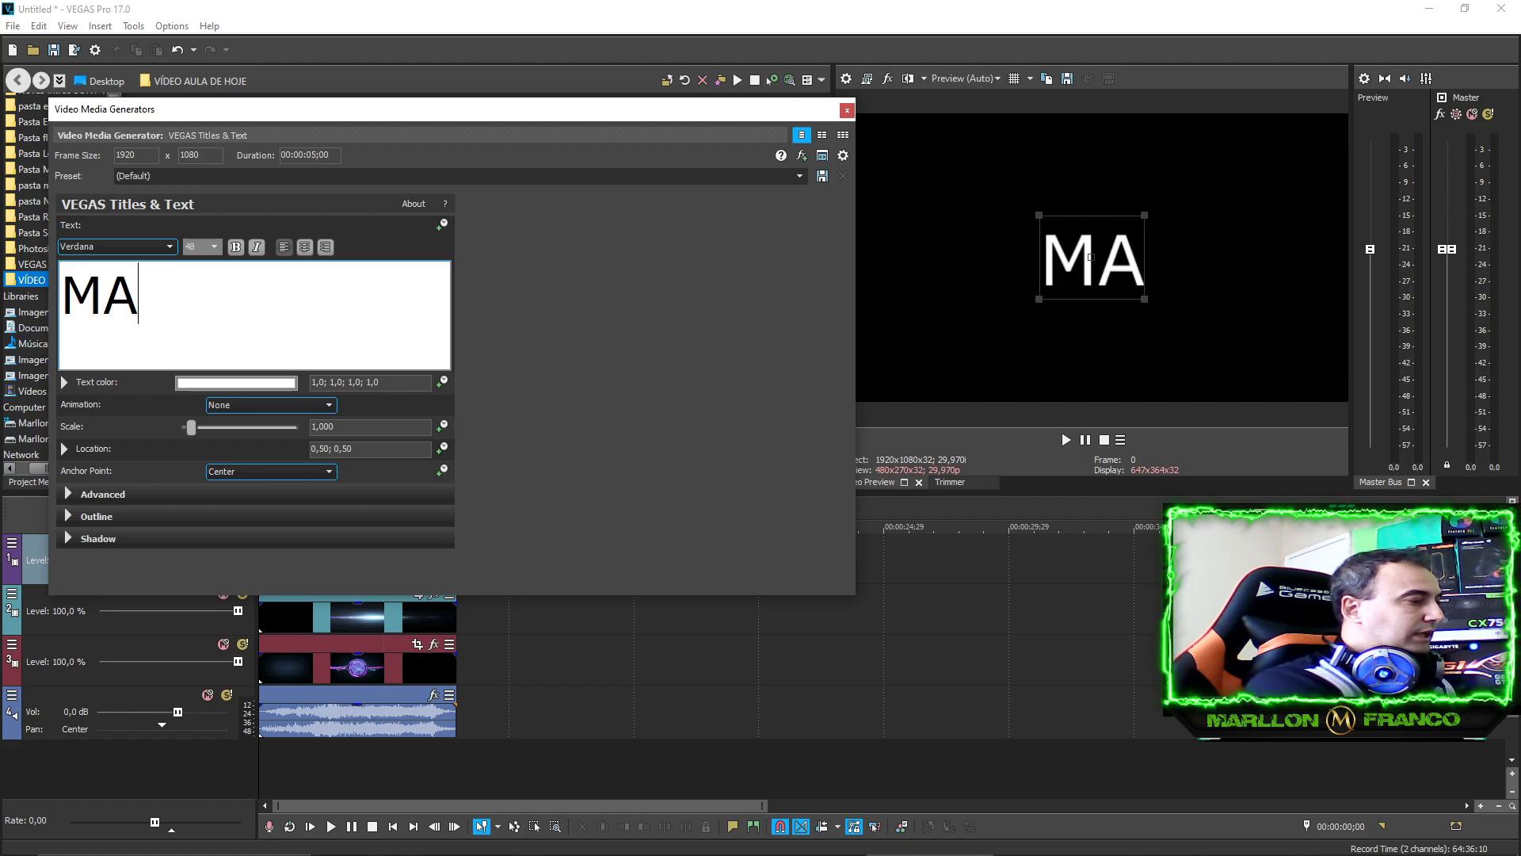
text(RLLON FRANCO)
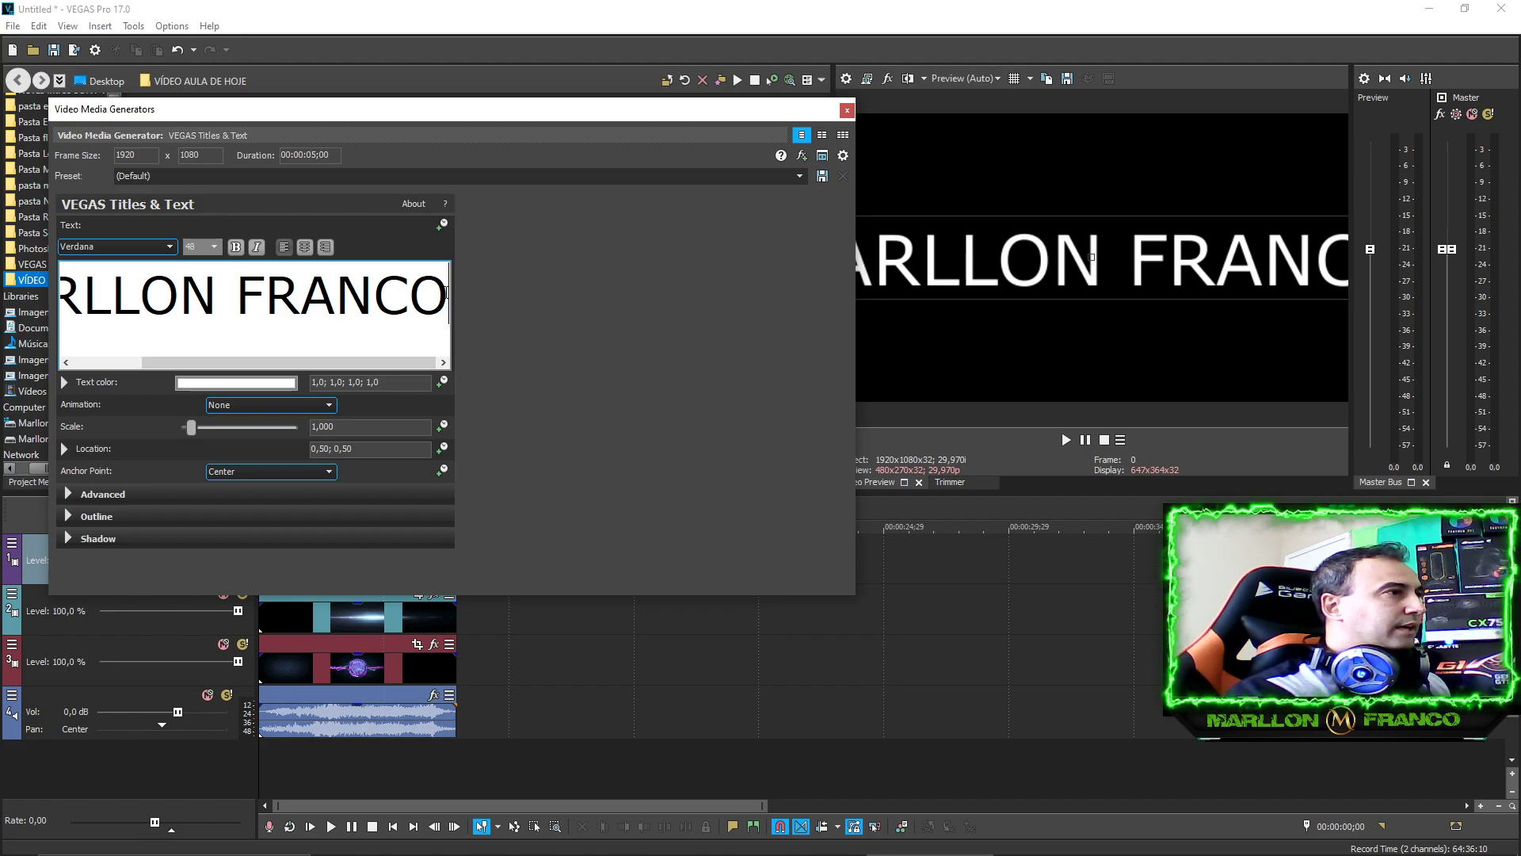
Format the whole title in bold Impact and enlarge it to a scale of about 1.058.
drag(446, 293, 63, 297)
click(158, 249)
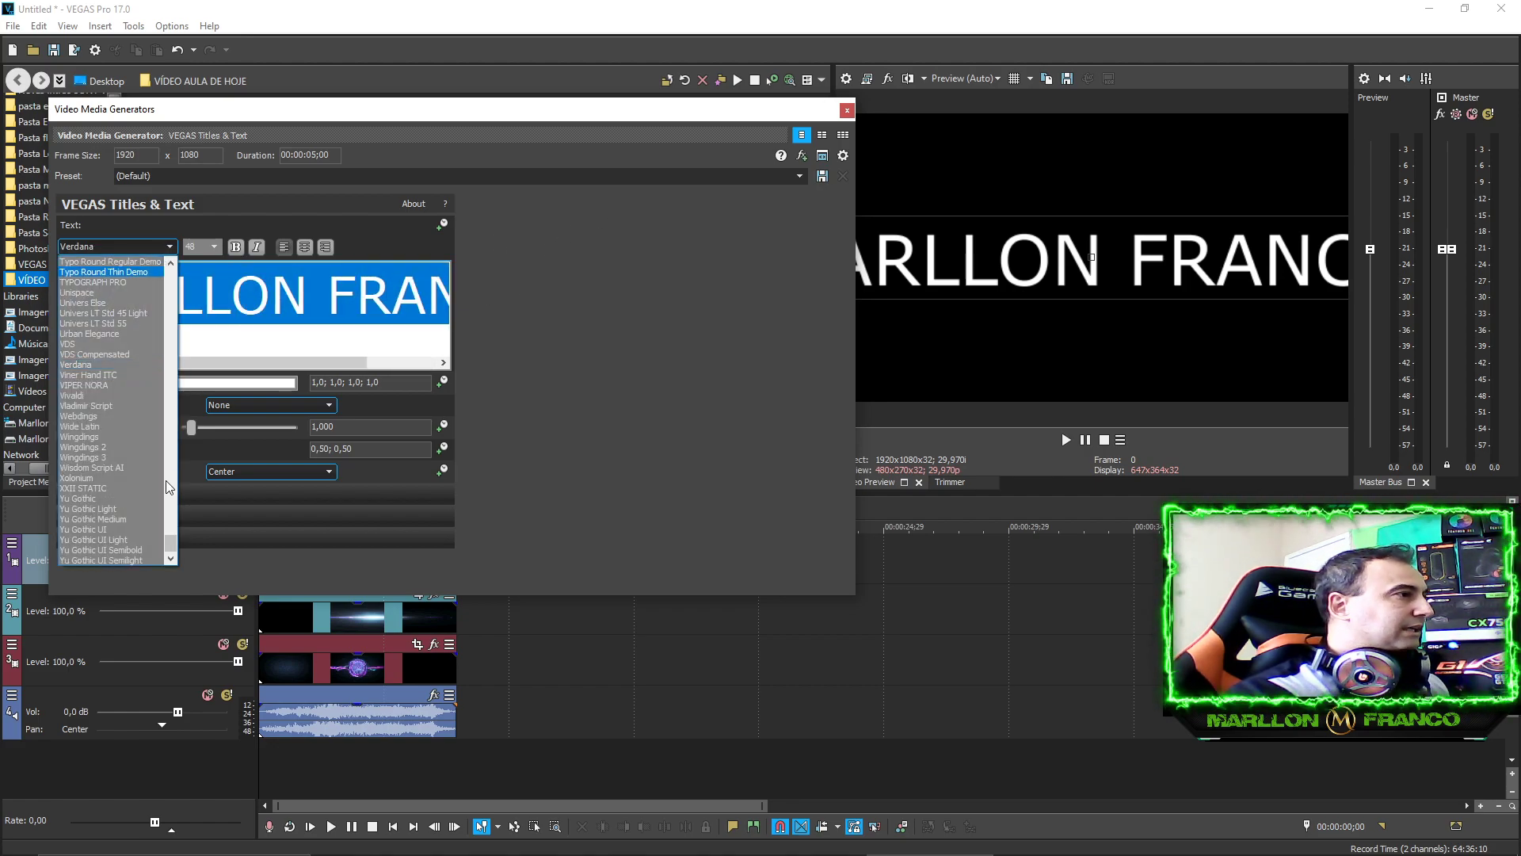
drag(170, 543, 173, 406)
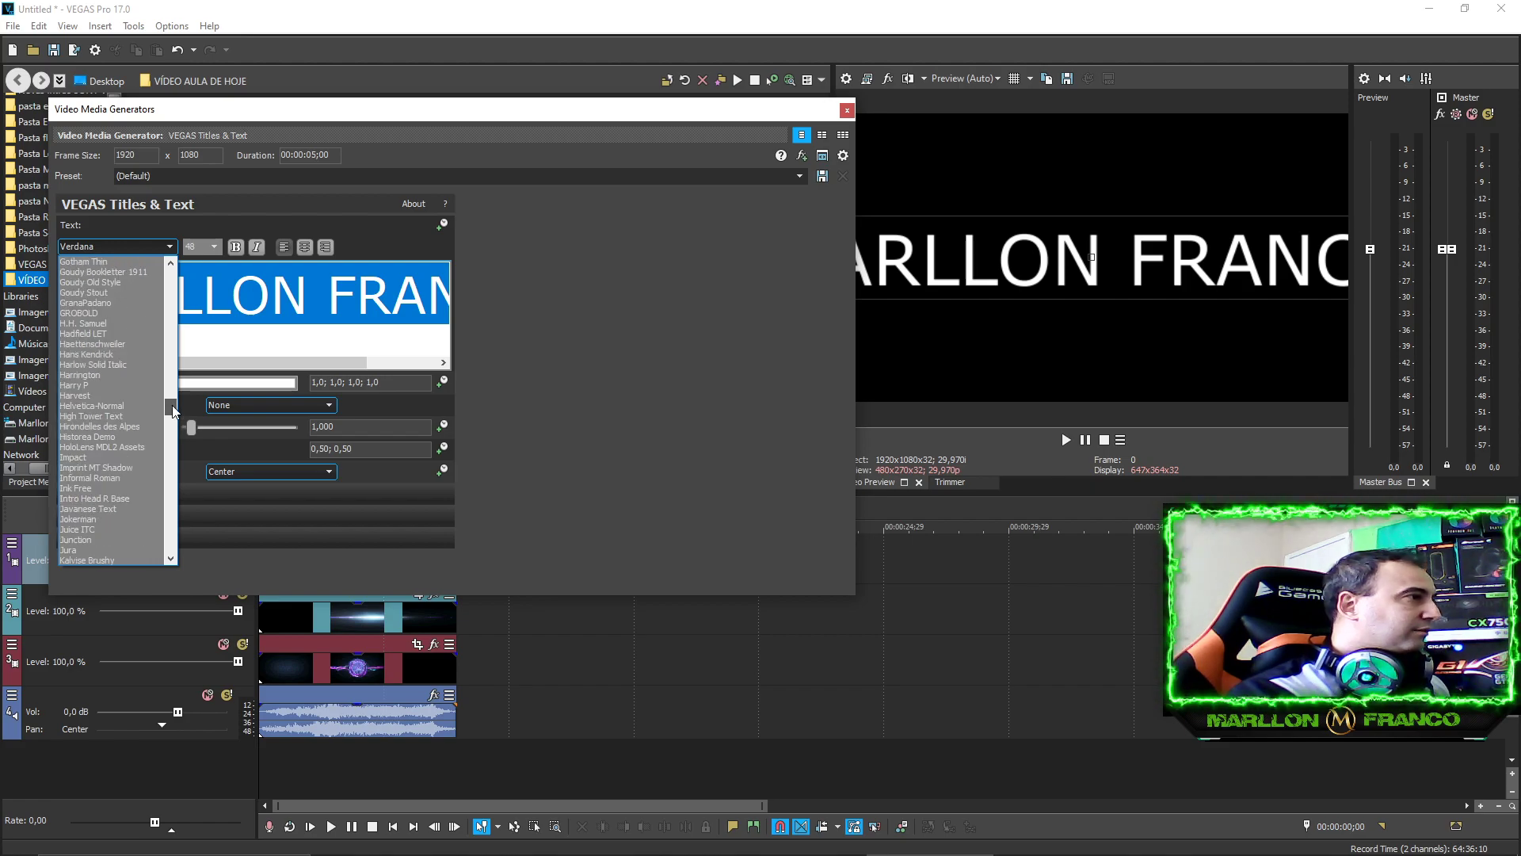
click(84, 456)
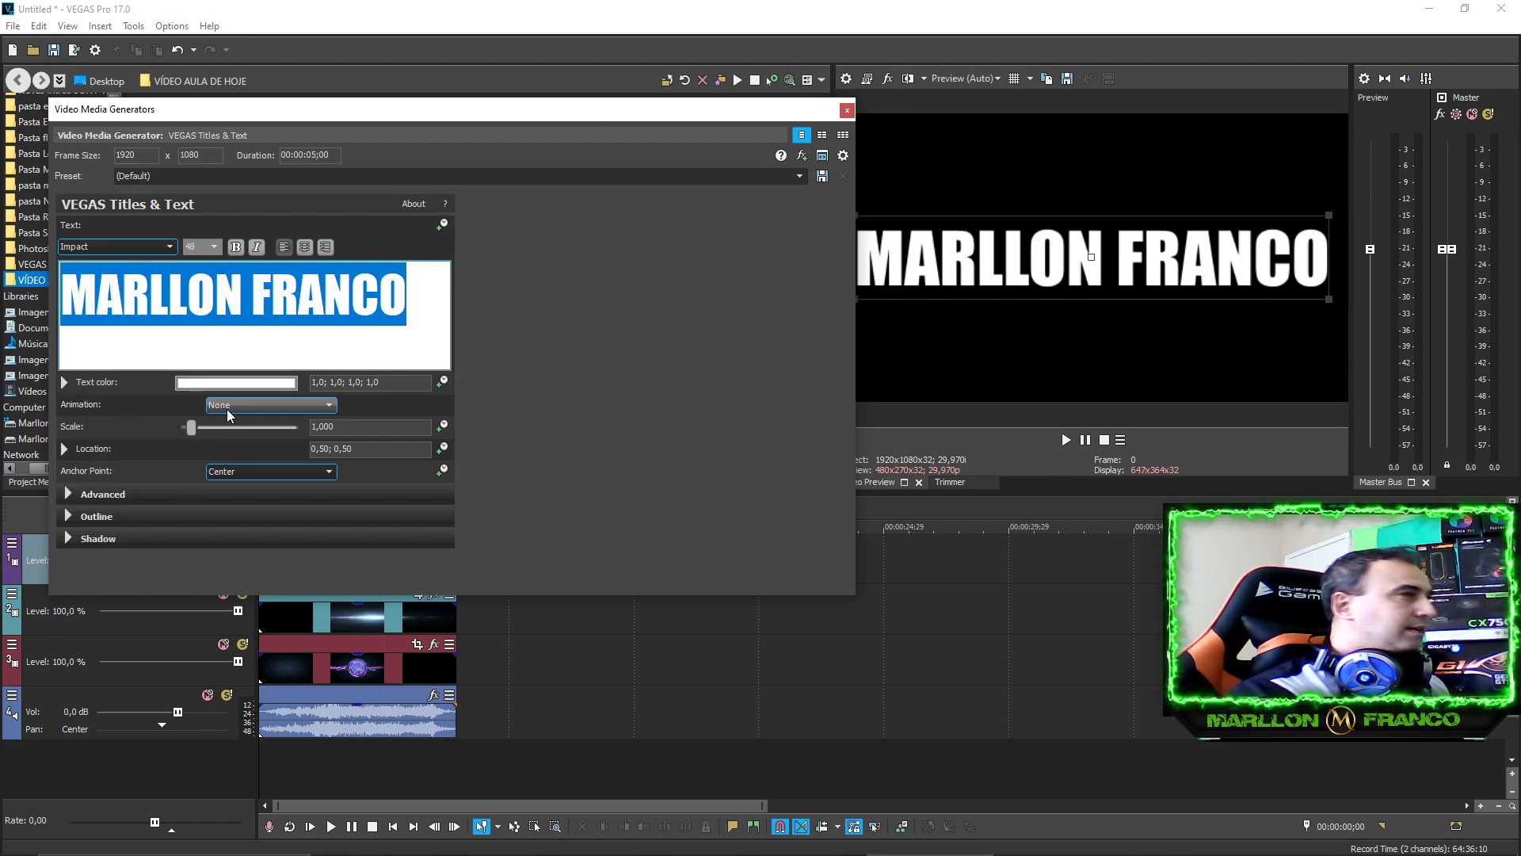
drag(1330, 215, 1342, 212)
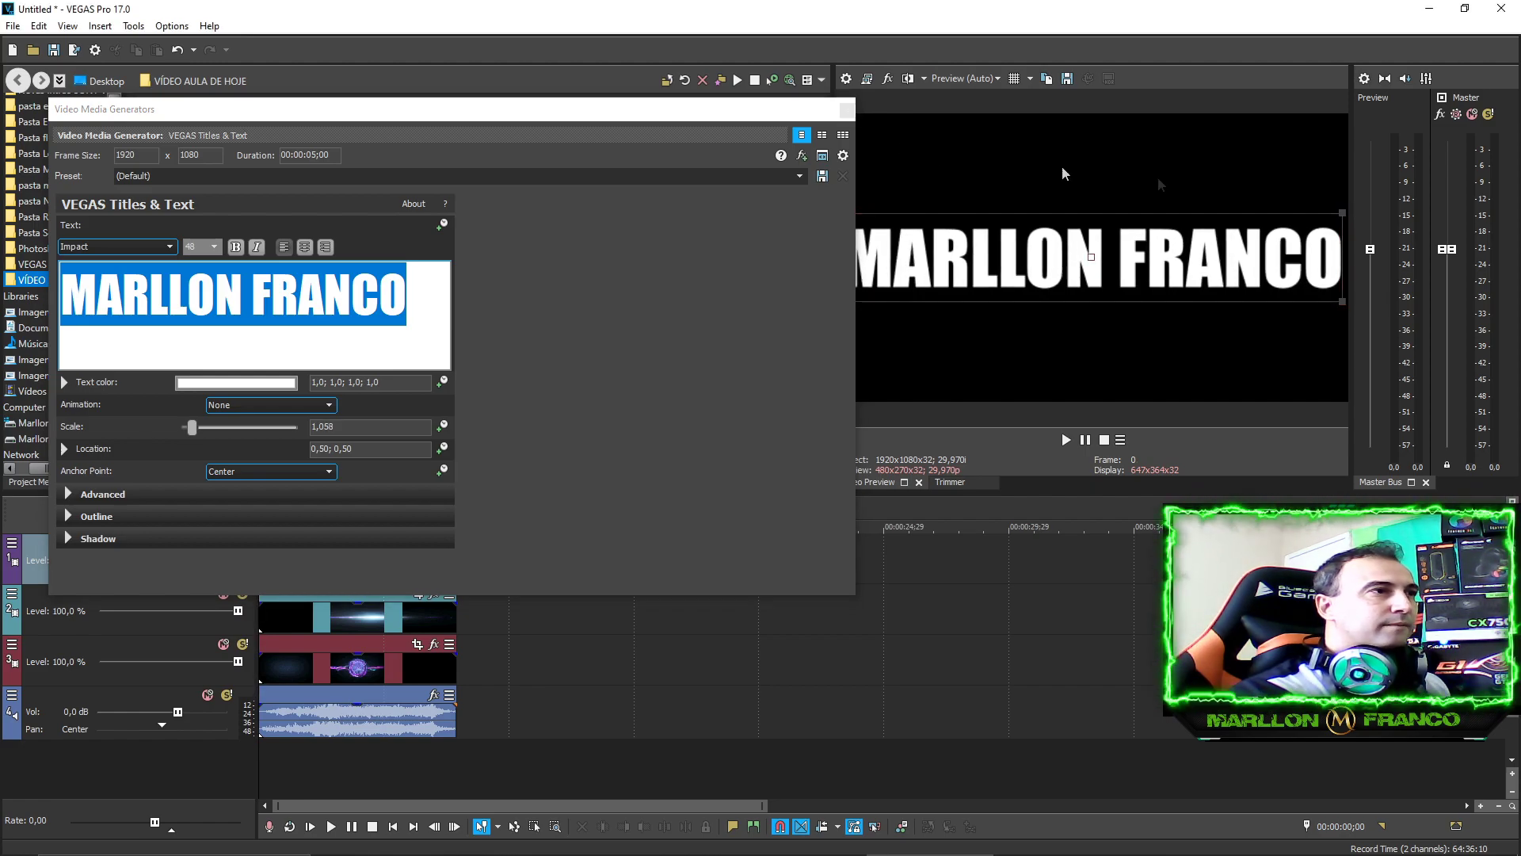
click(235, 248)
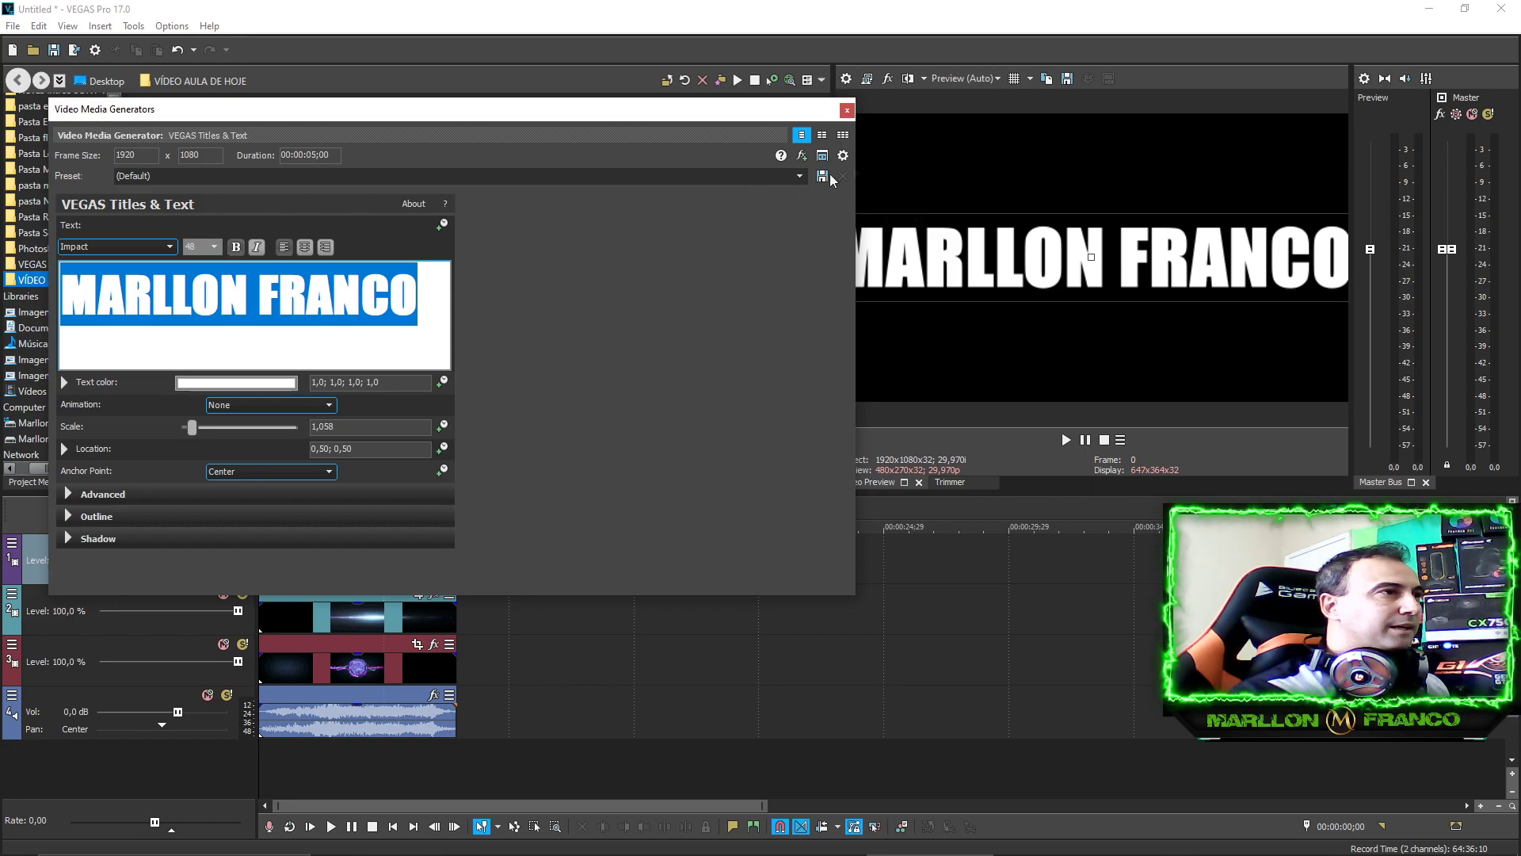
Reduce the title's scale to about 1.021, move it to location 0.50; 0.51, and close the text generator.
drag(811, 114, 724, 108)
drag(919, 242, 846, 216)
drag(1024, 290, 1013, 281)
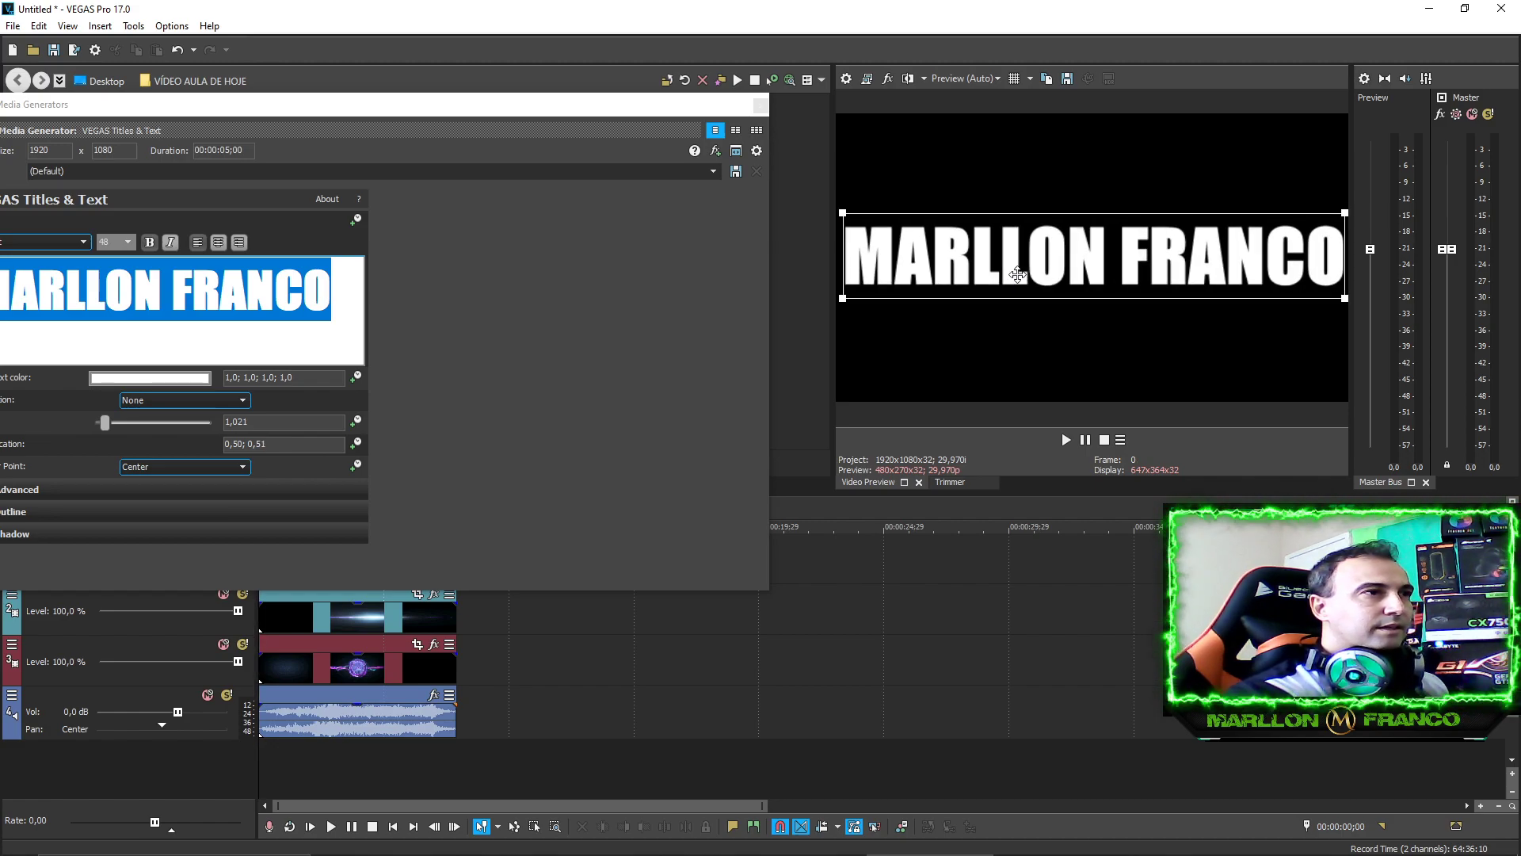
click(760, 105)
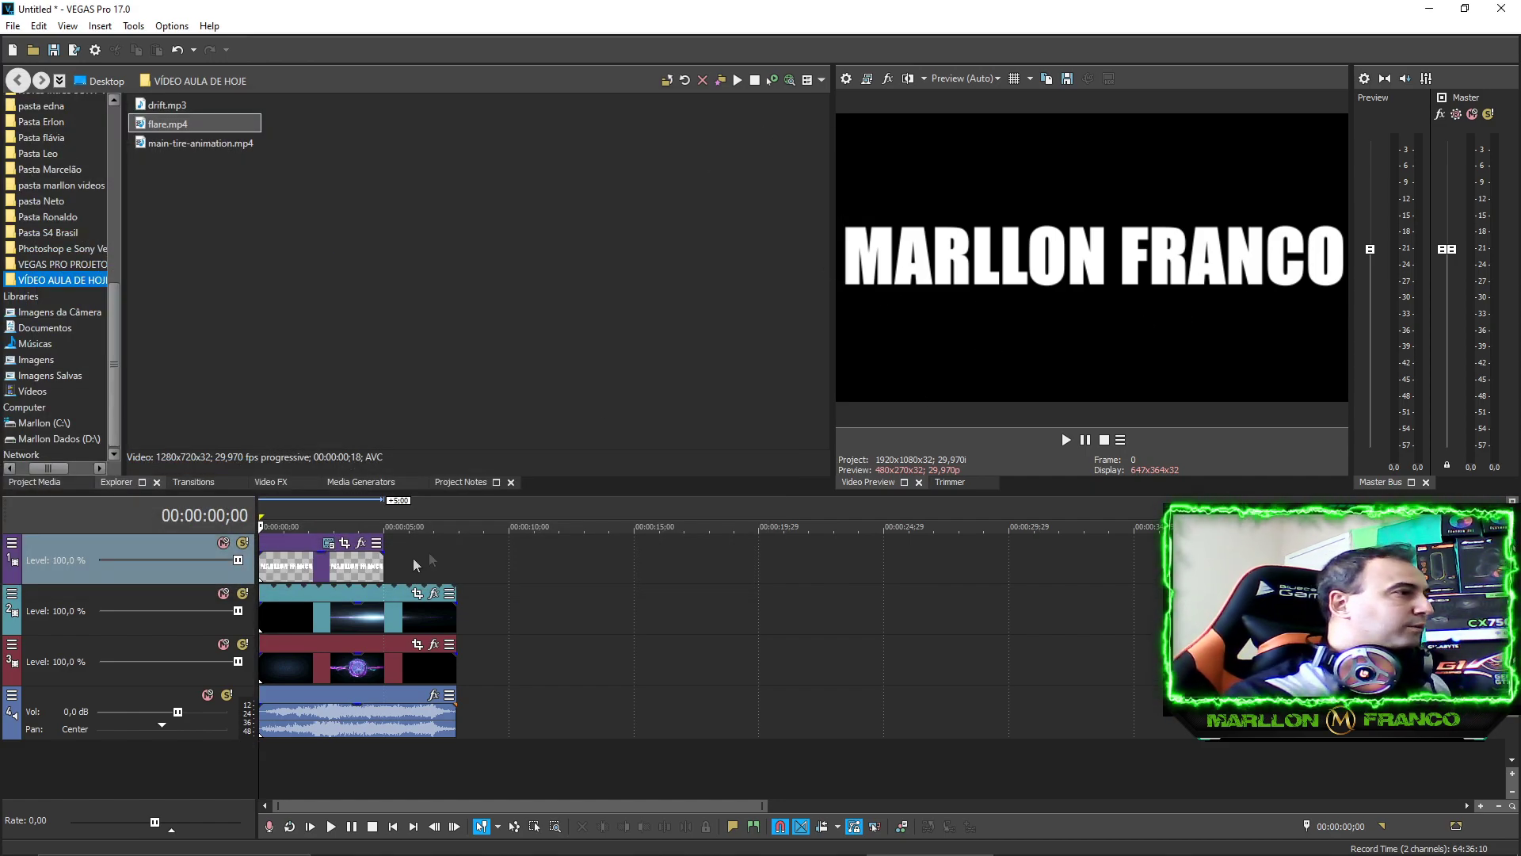
Extend the title event to the end of the clips below and set its track's compositing mode to Multiply (Mask).
click(320, 568)
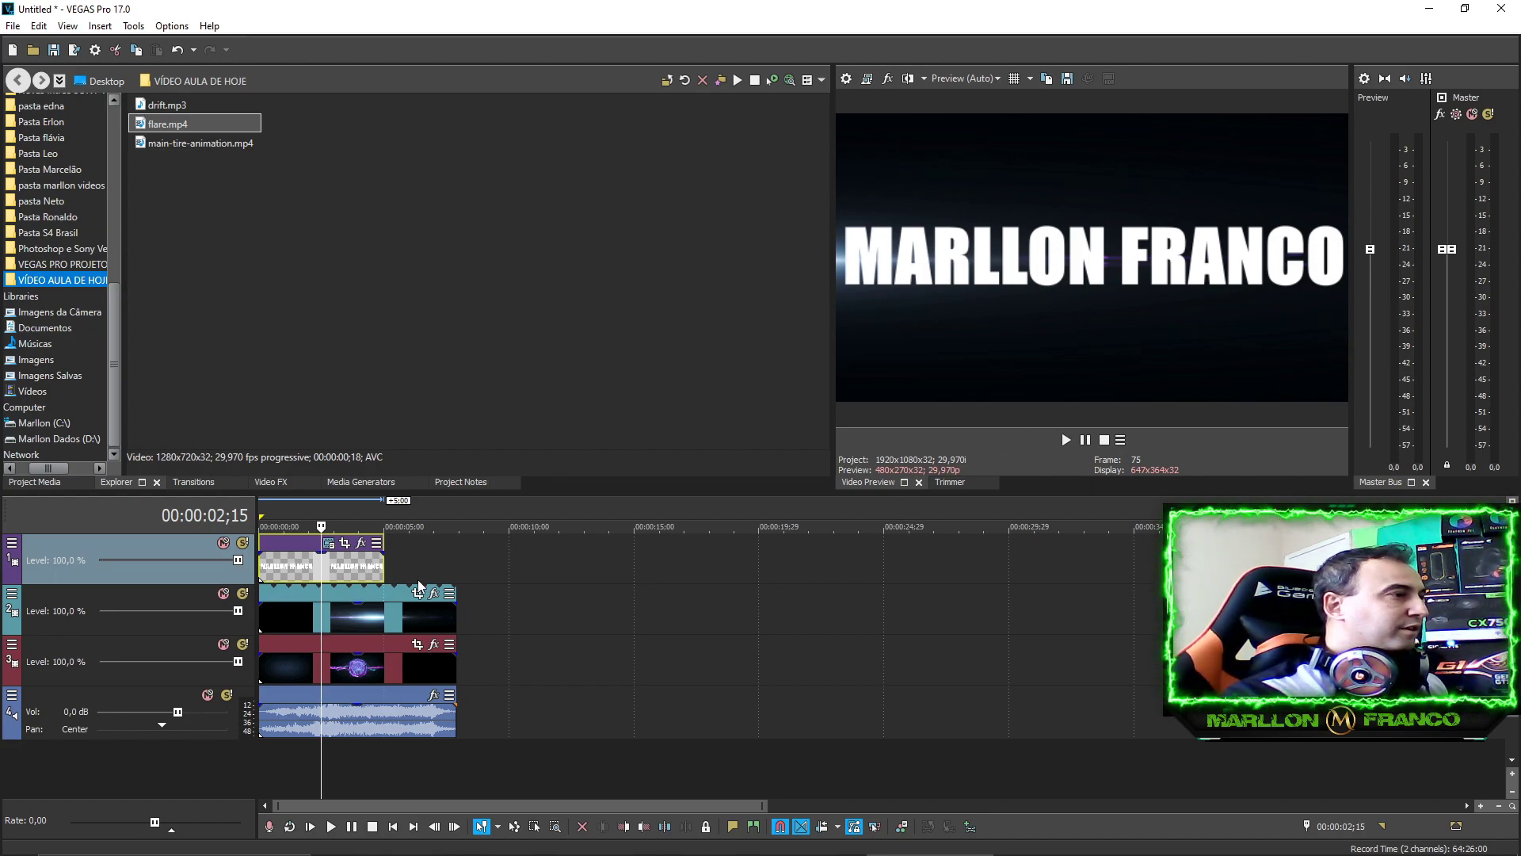
drag(385, 565, 474, 493)
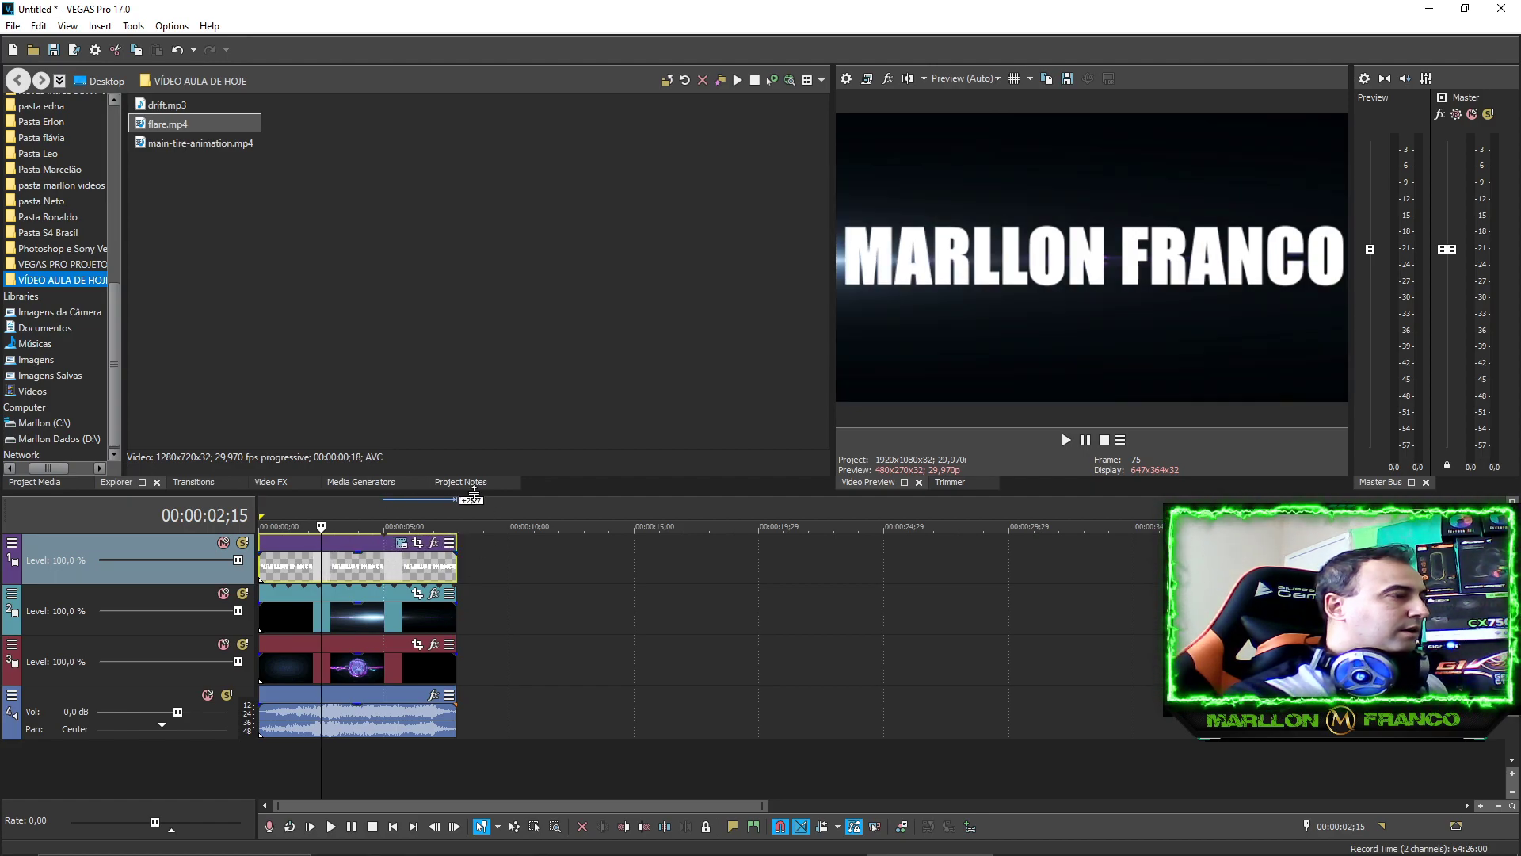
click(325, 568)
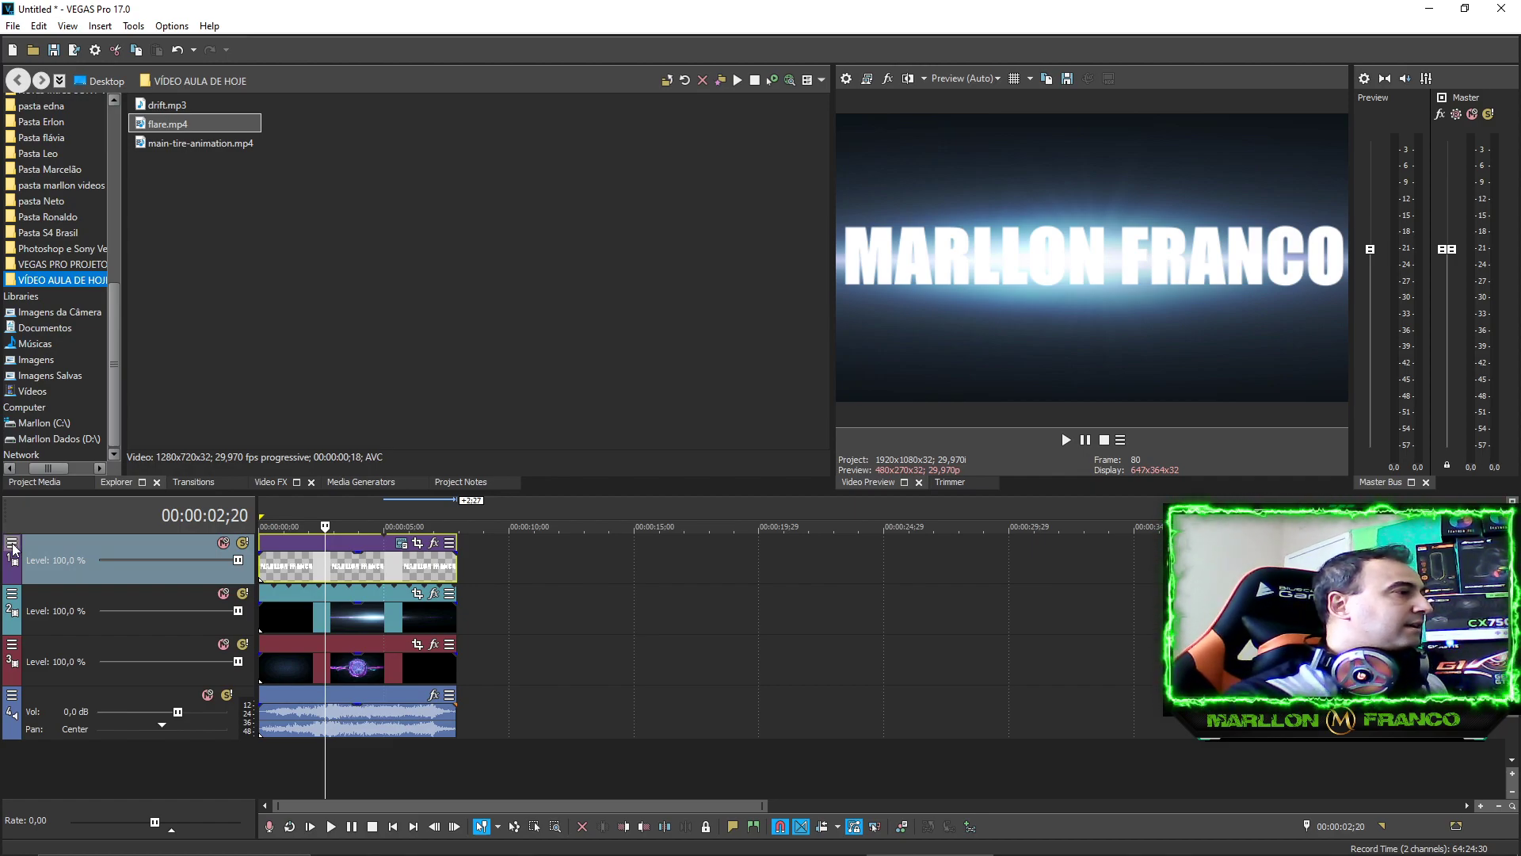
click(13, 545)
mouse_move(104, 651)
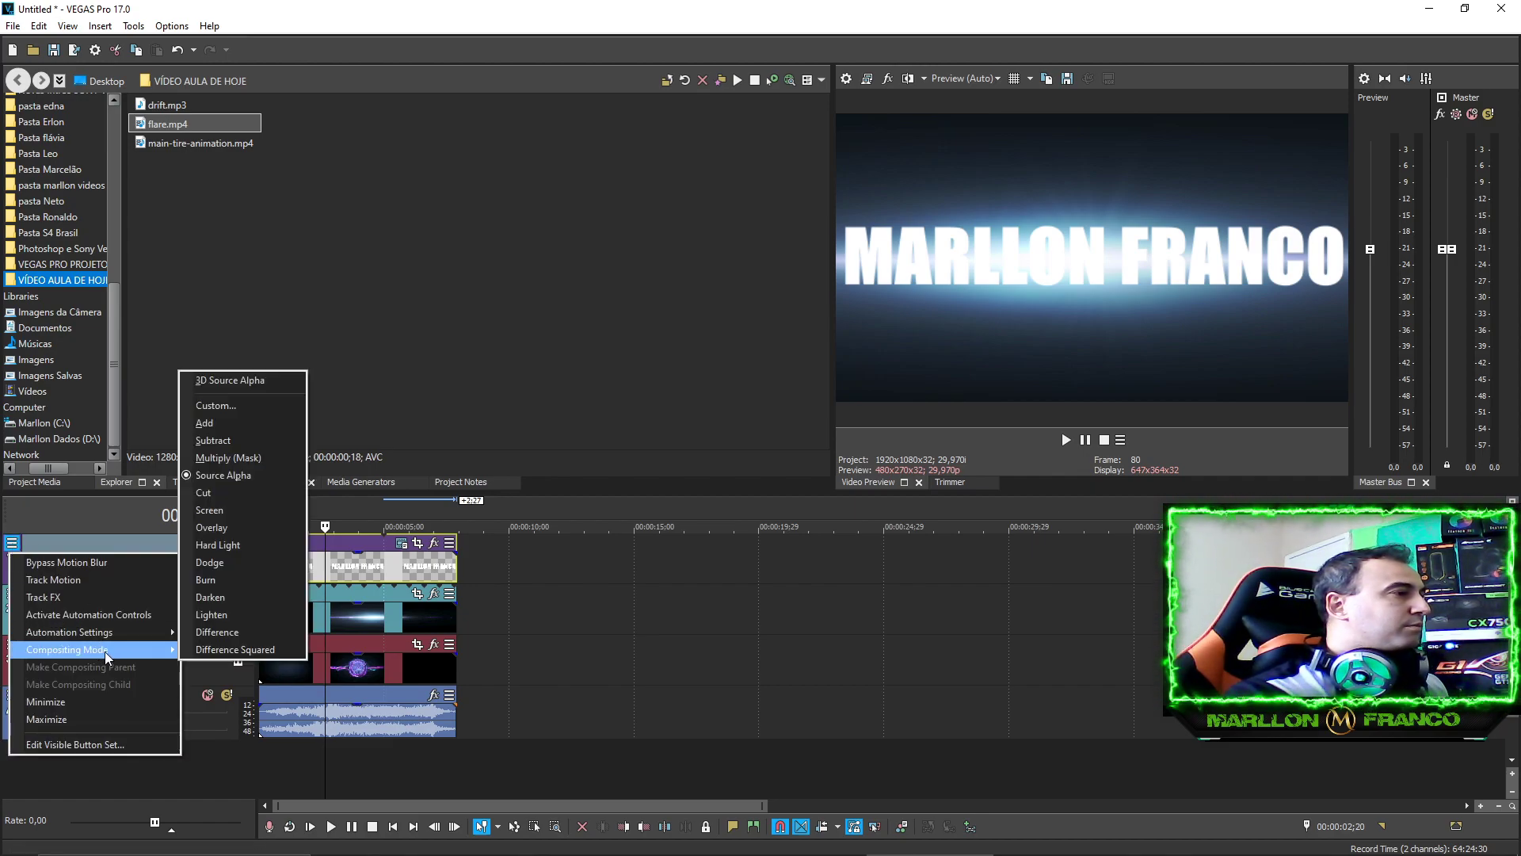
click(238, 458)
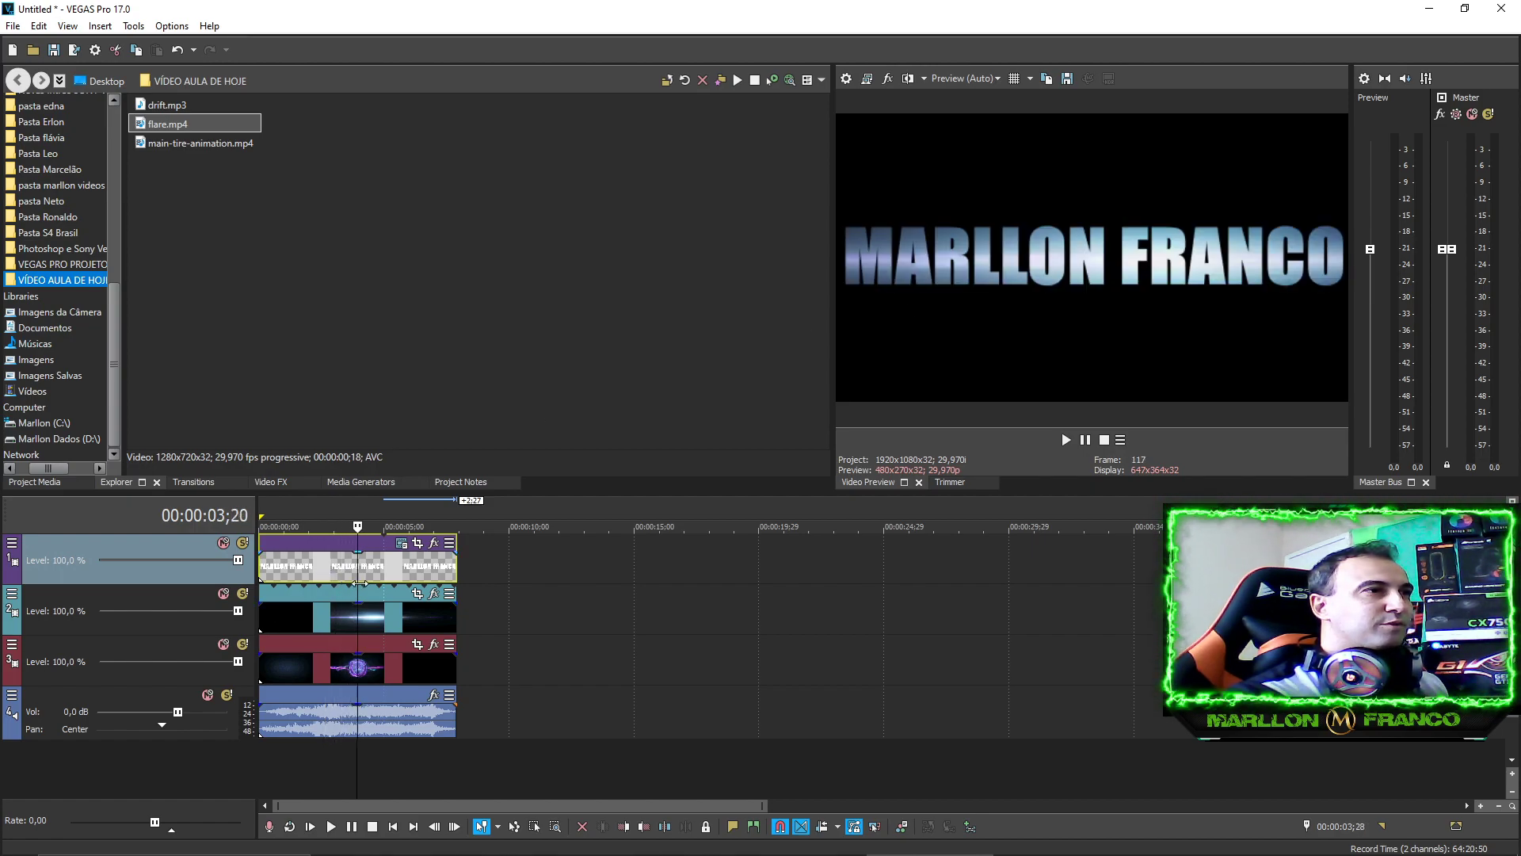
Preview the masked title, and set the flare track's compositing mode to Add.
click(319, 578)
drag(319, 578, 362, 574)
key(space)
key(space)
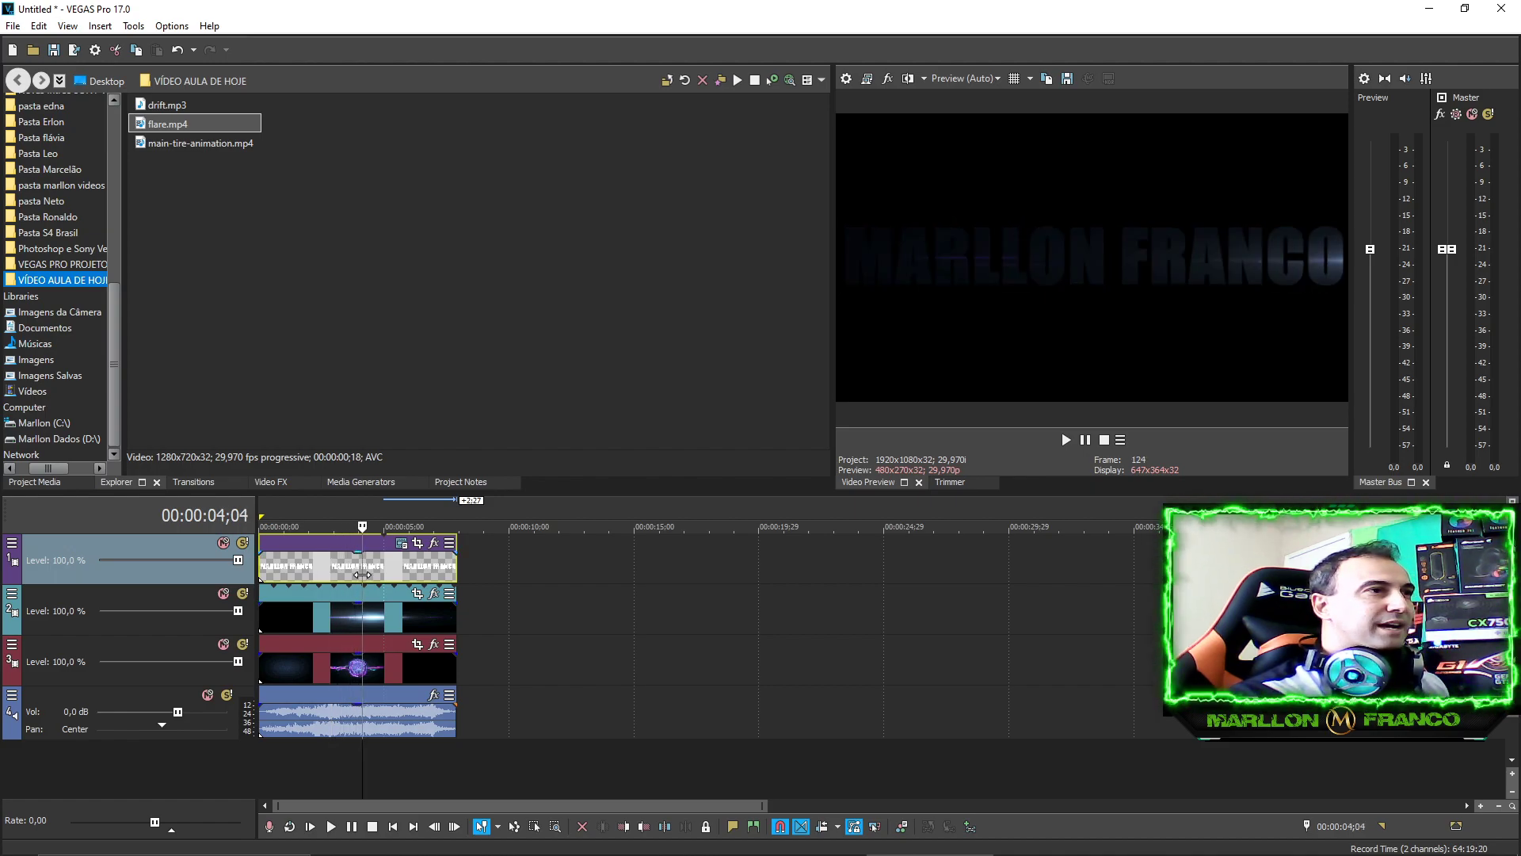
click(328, 615)
click(319, 624)
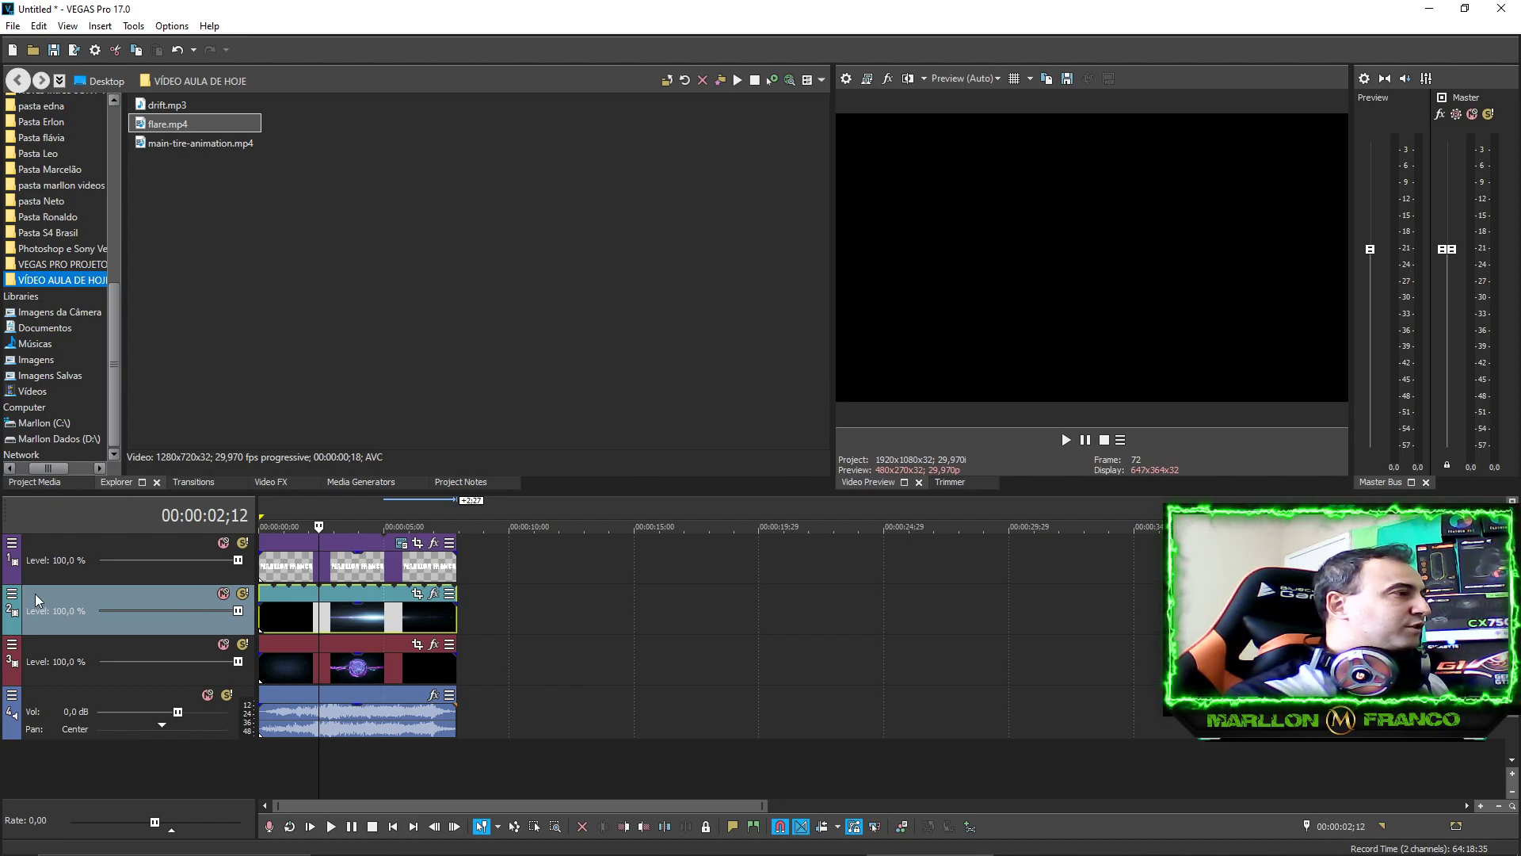
click(12, 594)
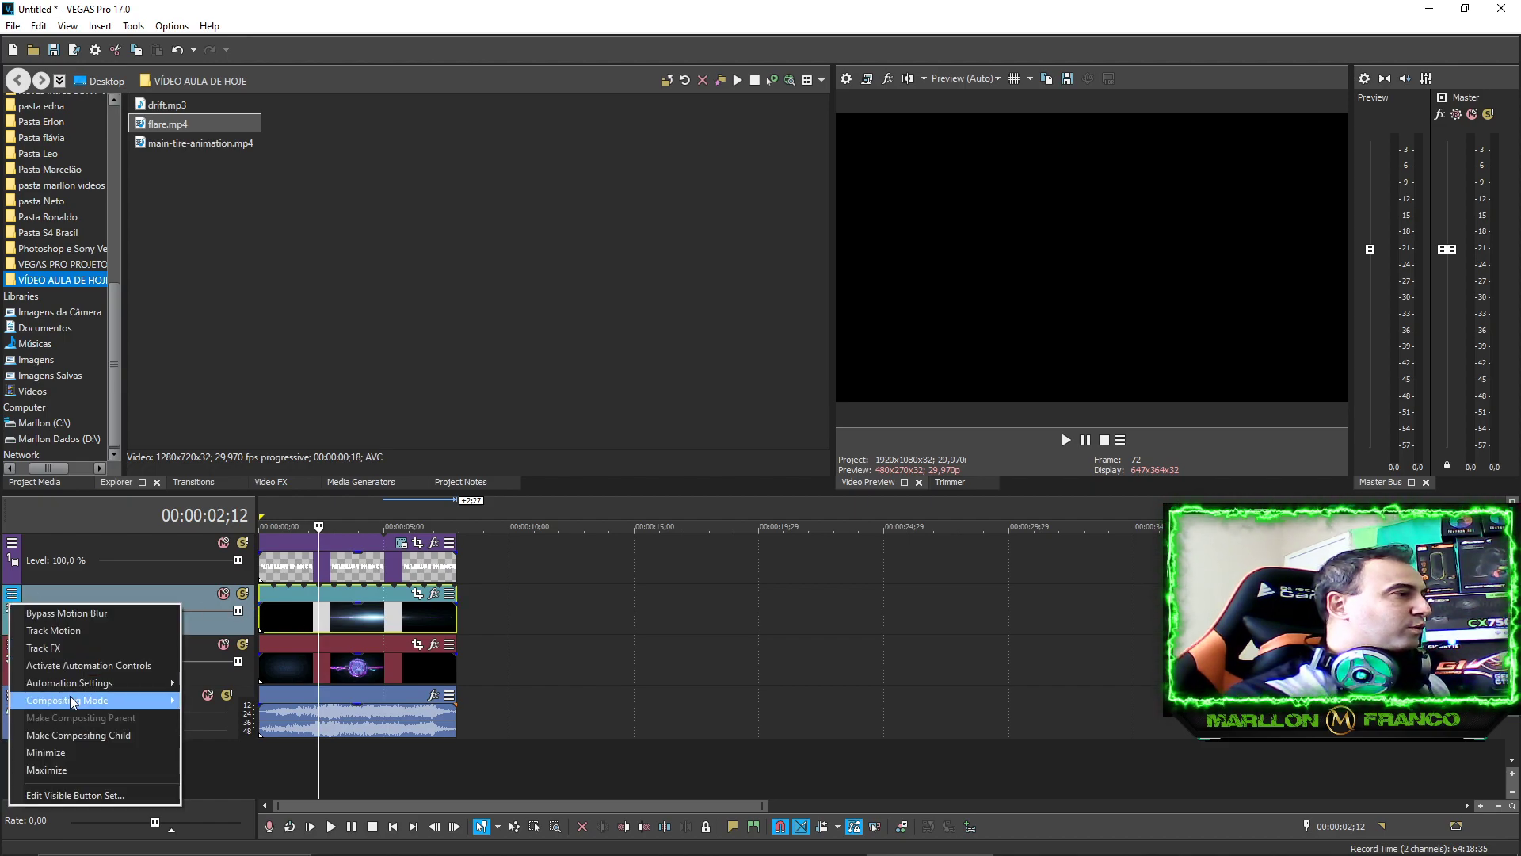
mouse_move(118, 700)
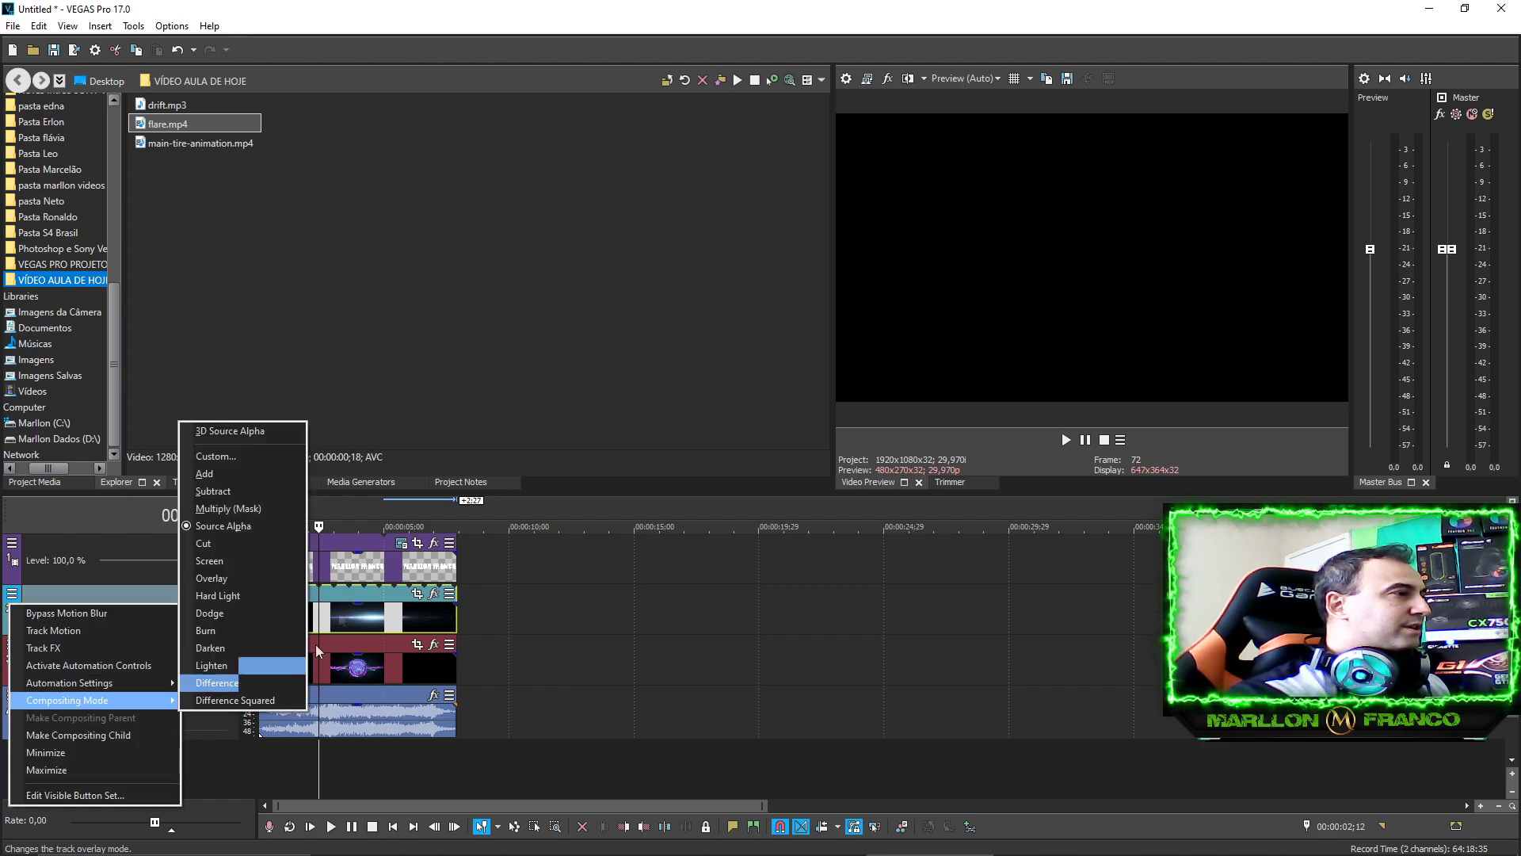
click(237, 476)
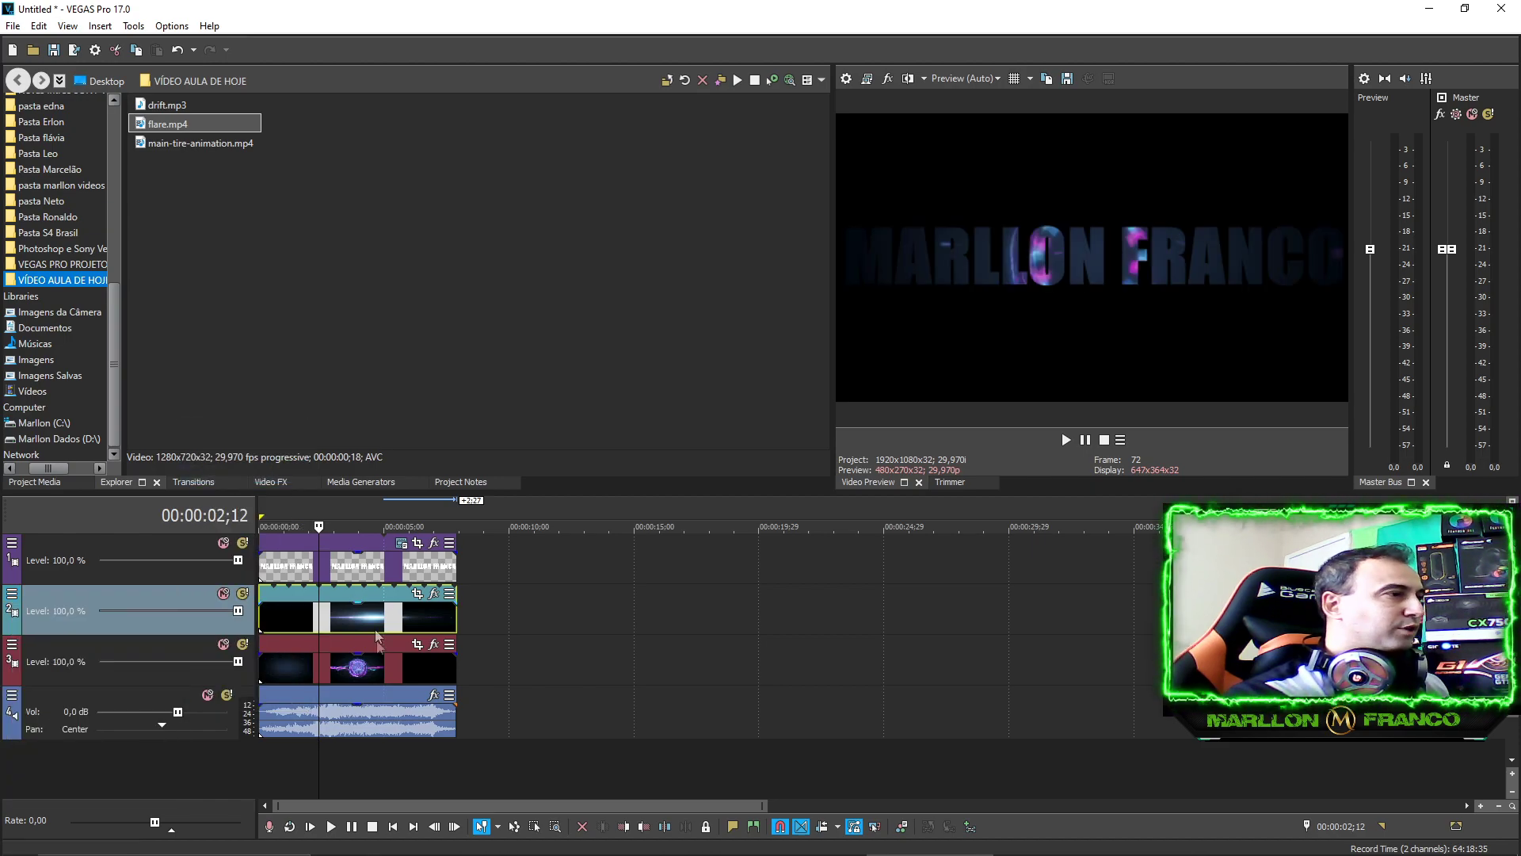
Set the tire animation track's compositing mode to Add and preview the combined effect through the title.
click(311, 665)
click(12, 644)
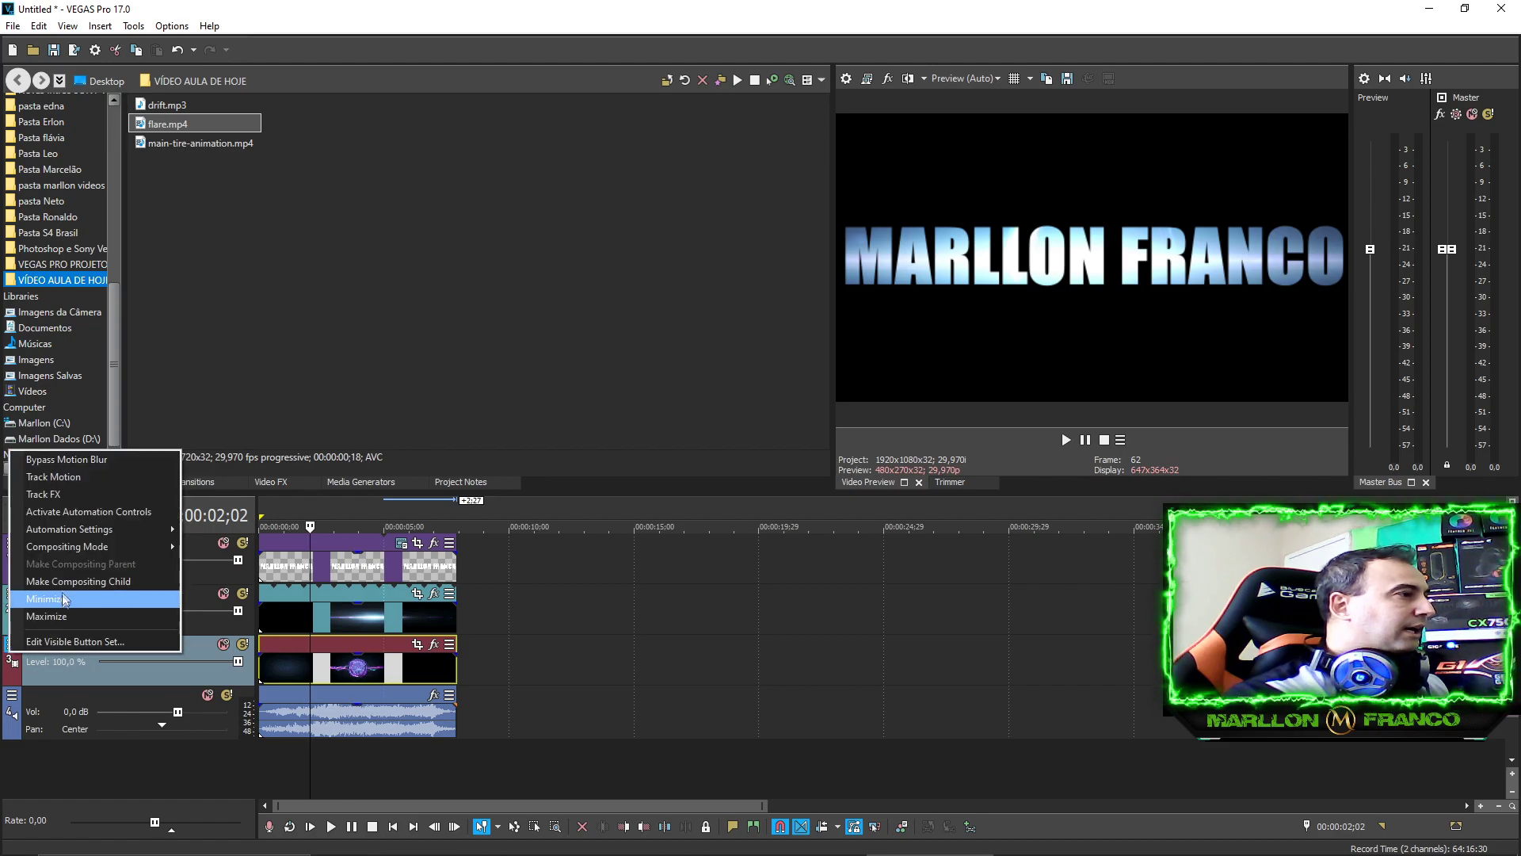
mouse_move(74, 553)
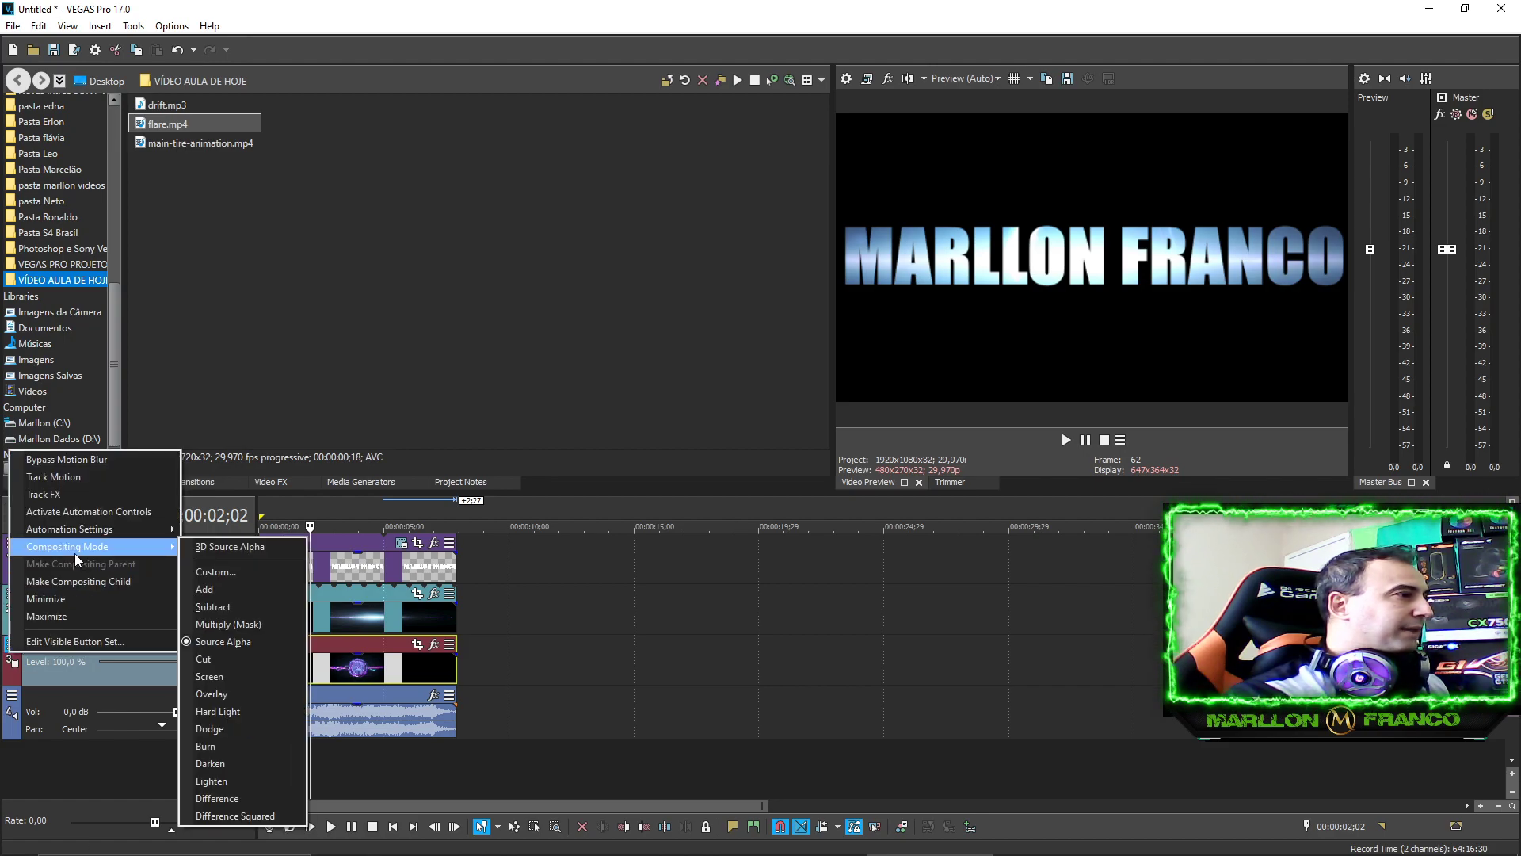
click(219, 587)
click(299, 607)
drag(298, 607, 368, 665)
Apply a fade-out of about 2 seconds to the ends of the title, flare and tire animation events together, and preview it.
click(412, 567)
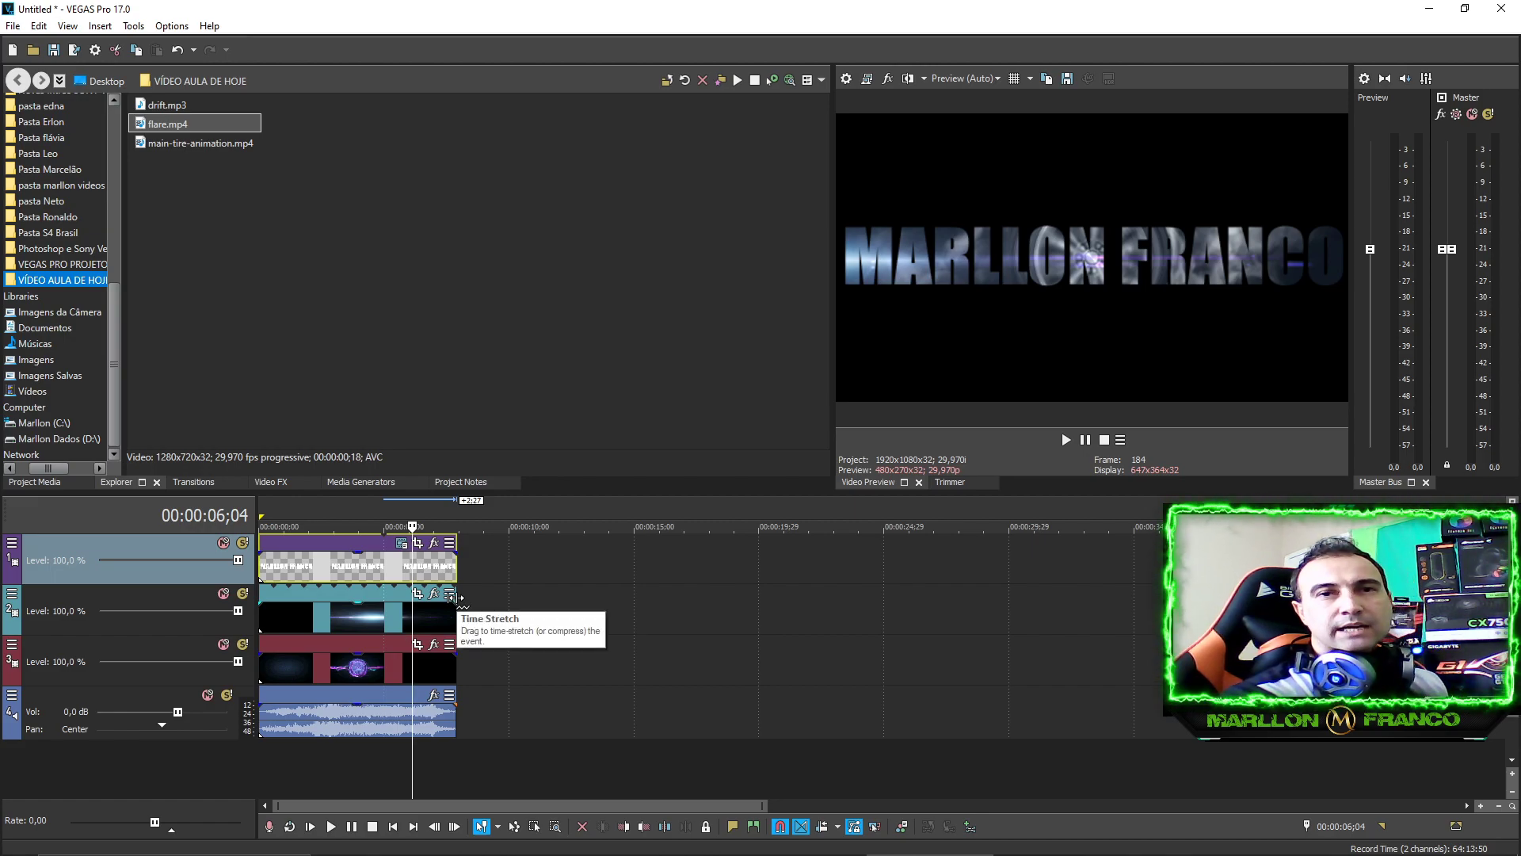
click(436, 627)
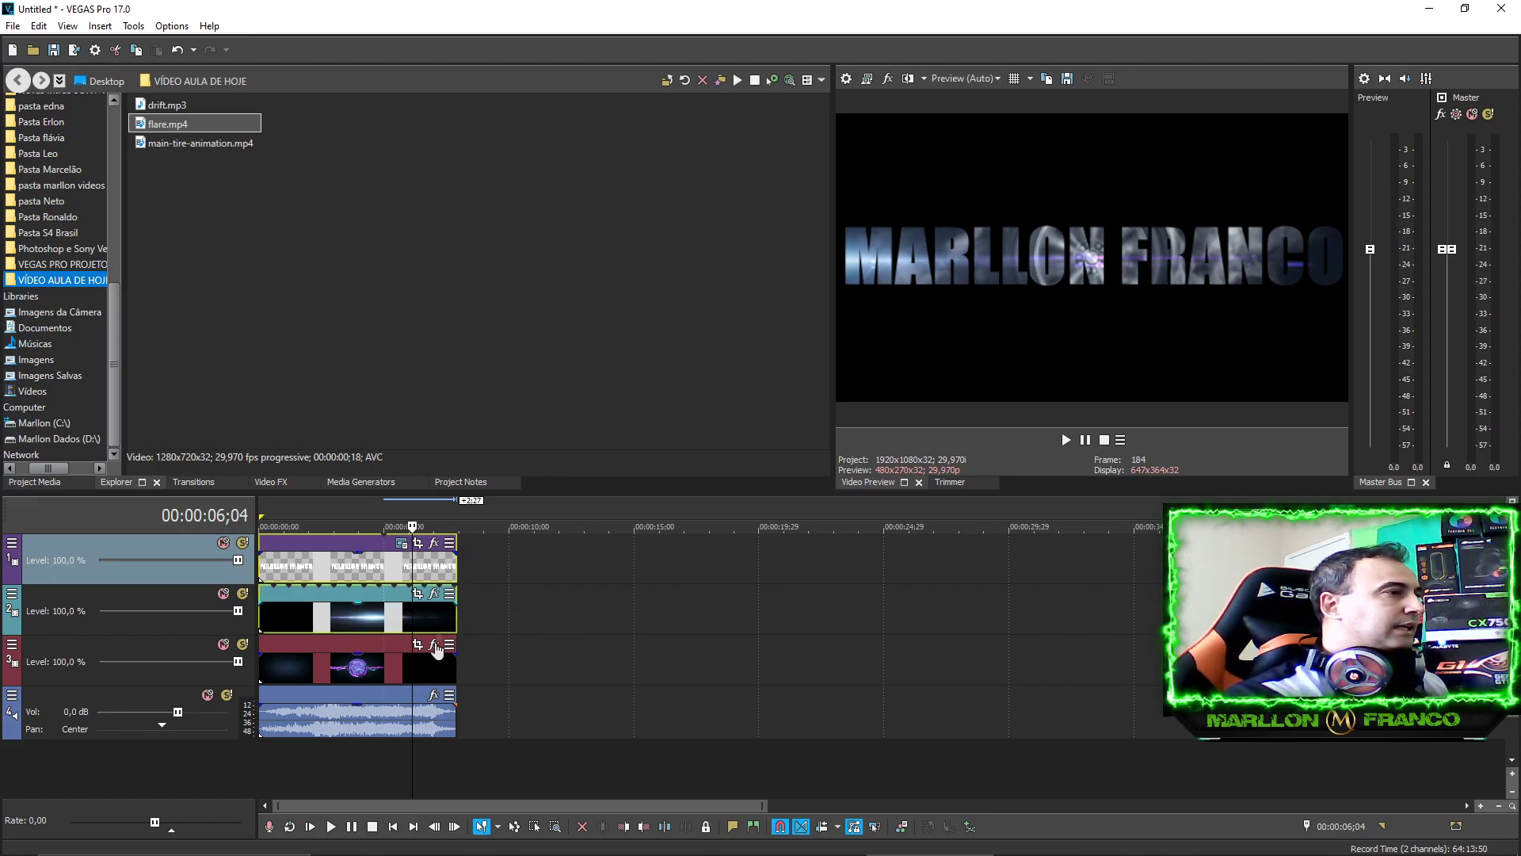
ctrl+click(434, 676)
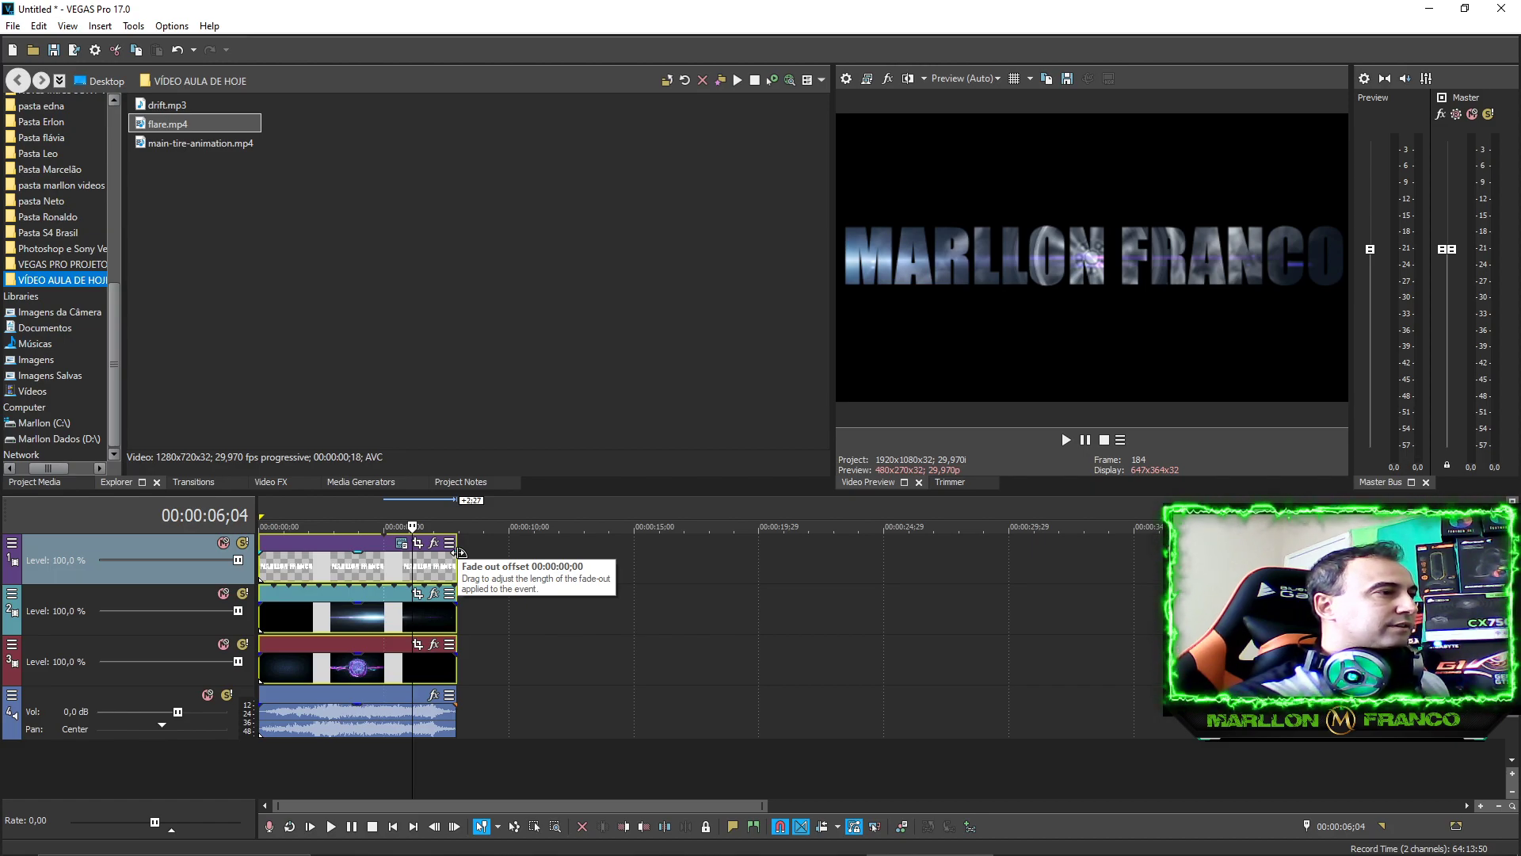
drag(456, 552, 406, 555)
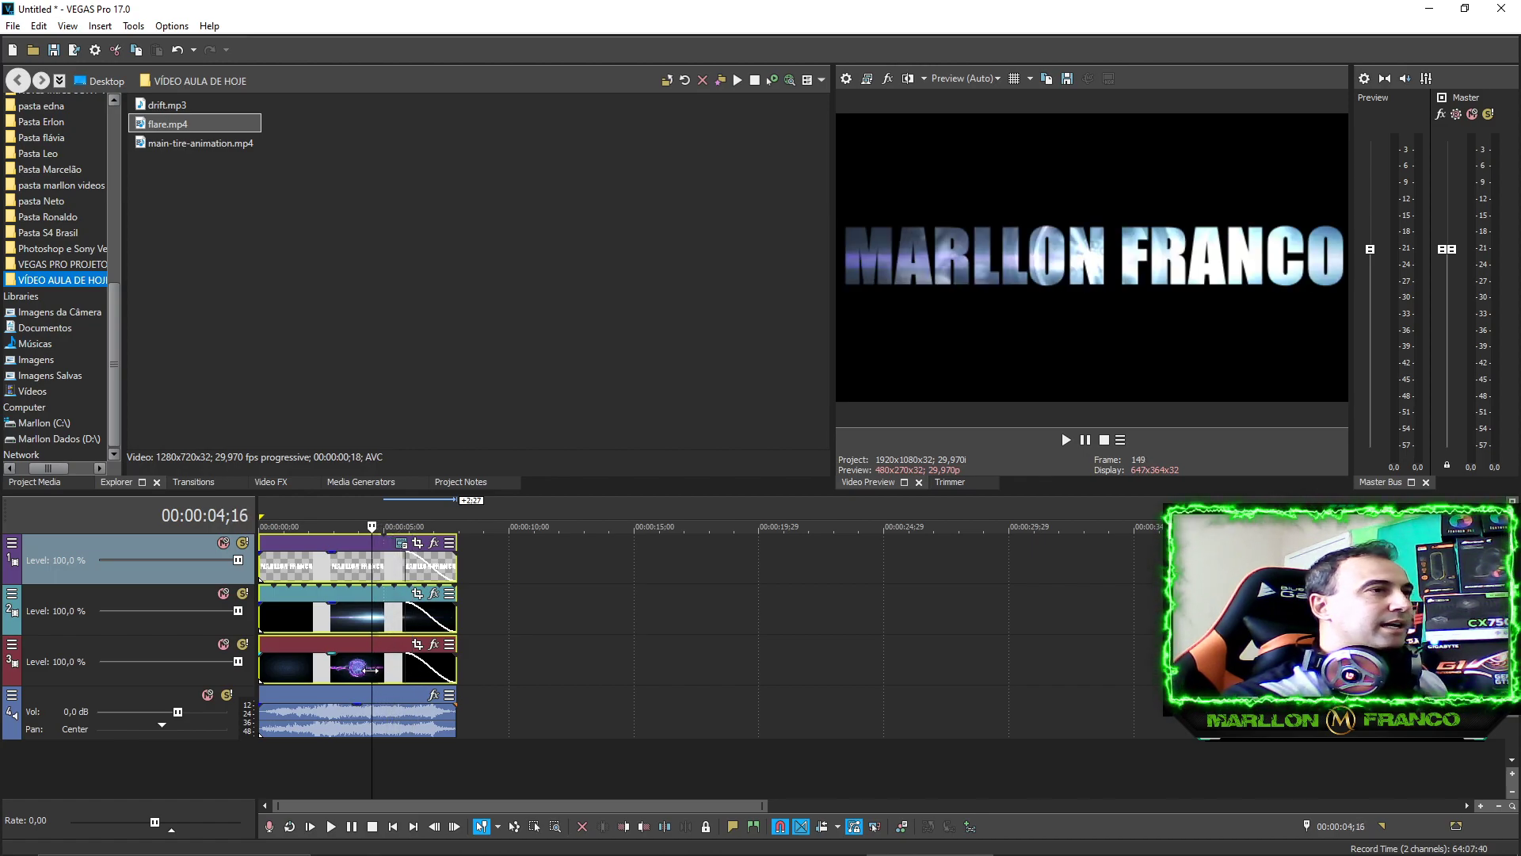
click(268, 667)
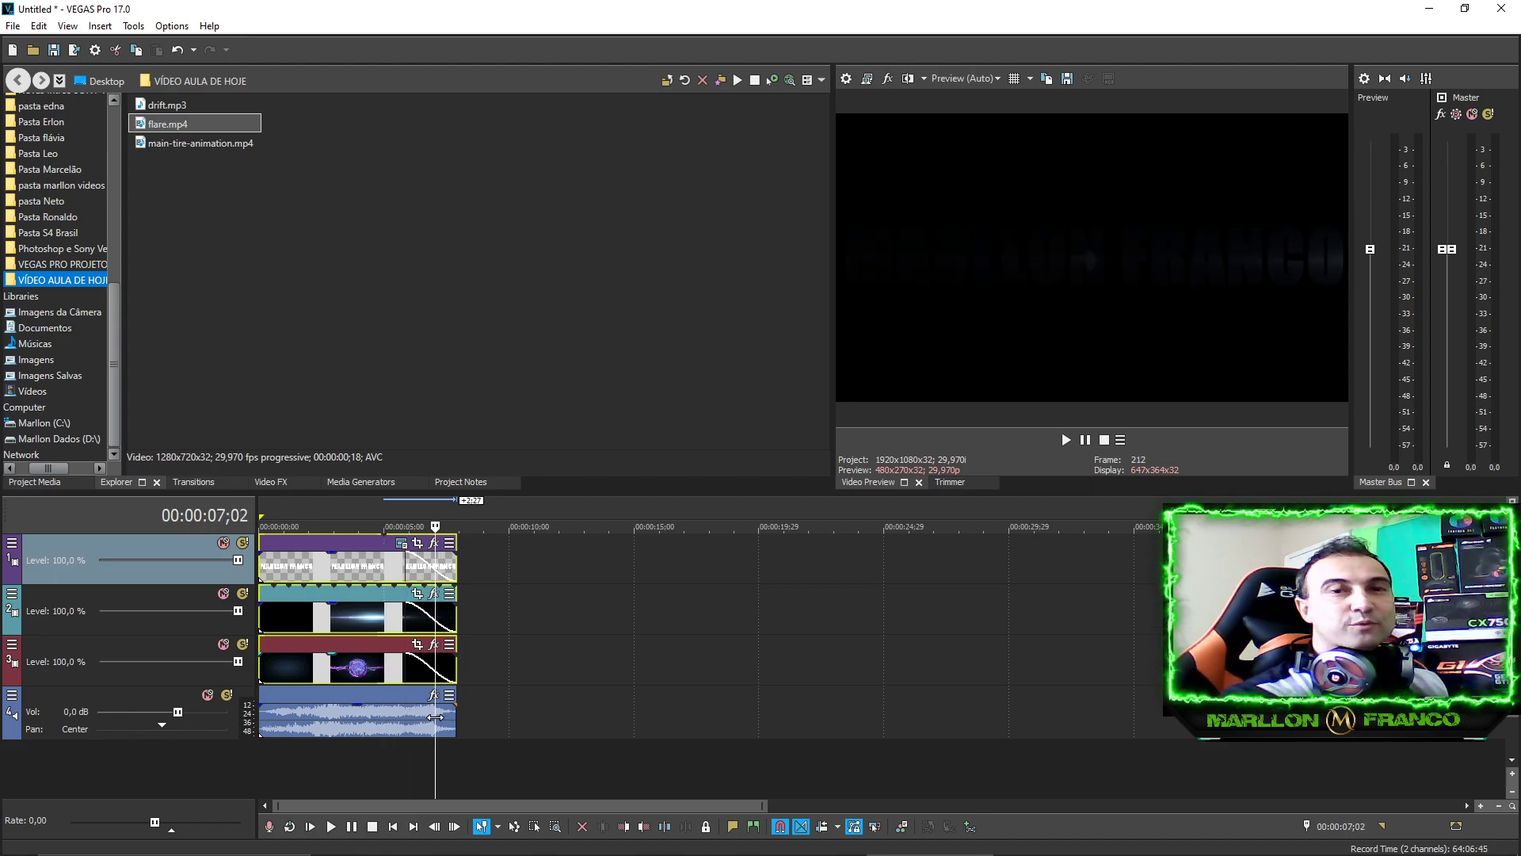
Return the cursor to the project start, maximize the video preview and extend it down over the timeline.
click(262, 703)
key(space)
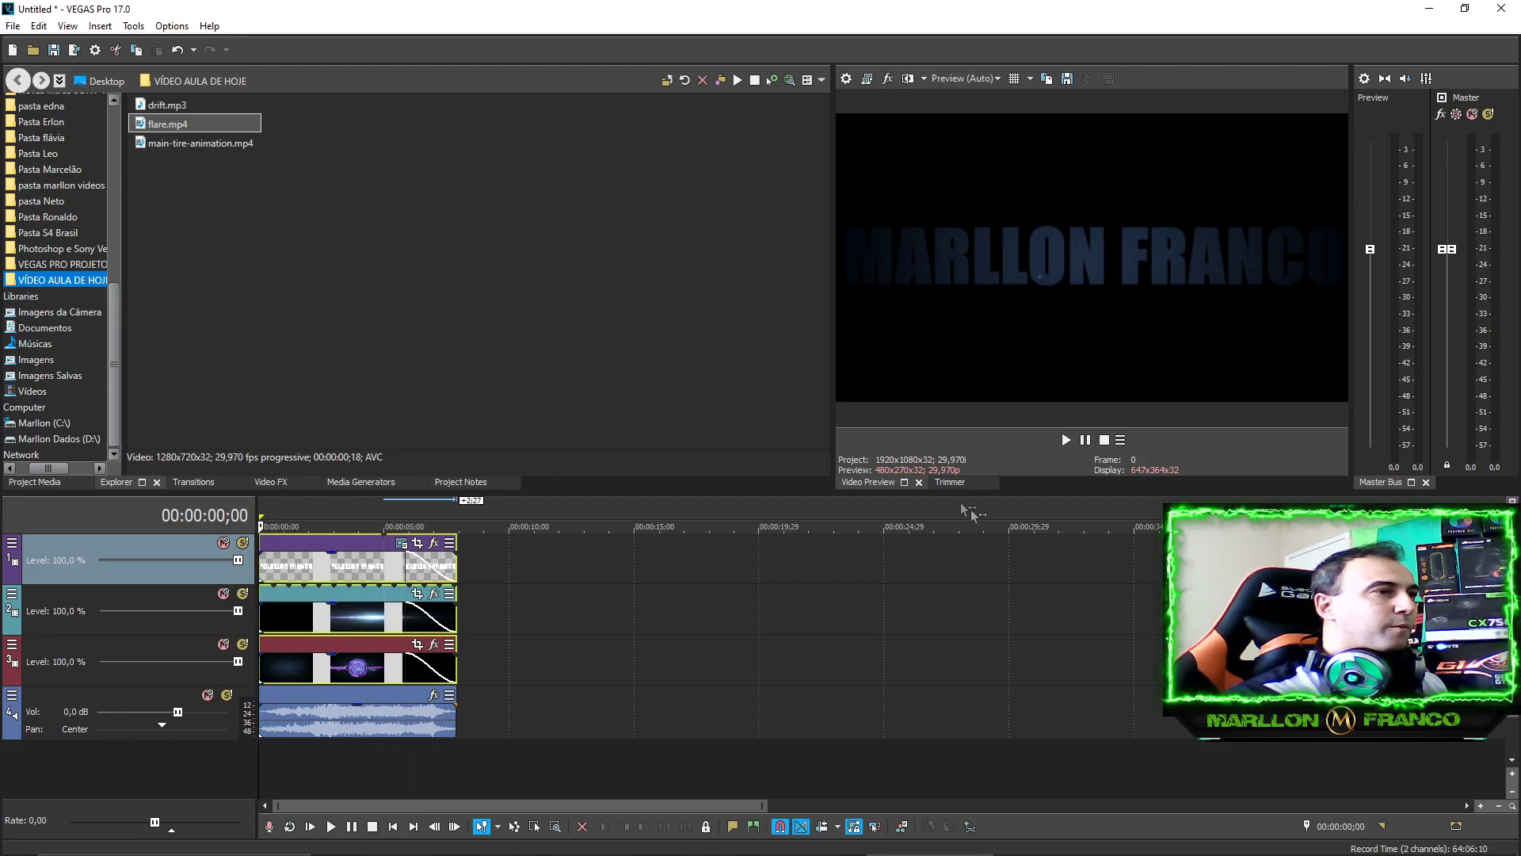
click(904, 481)
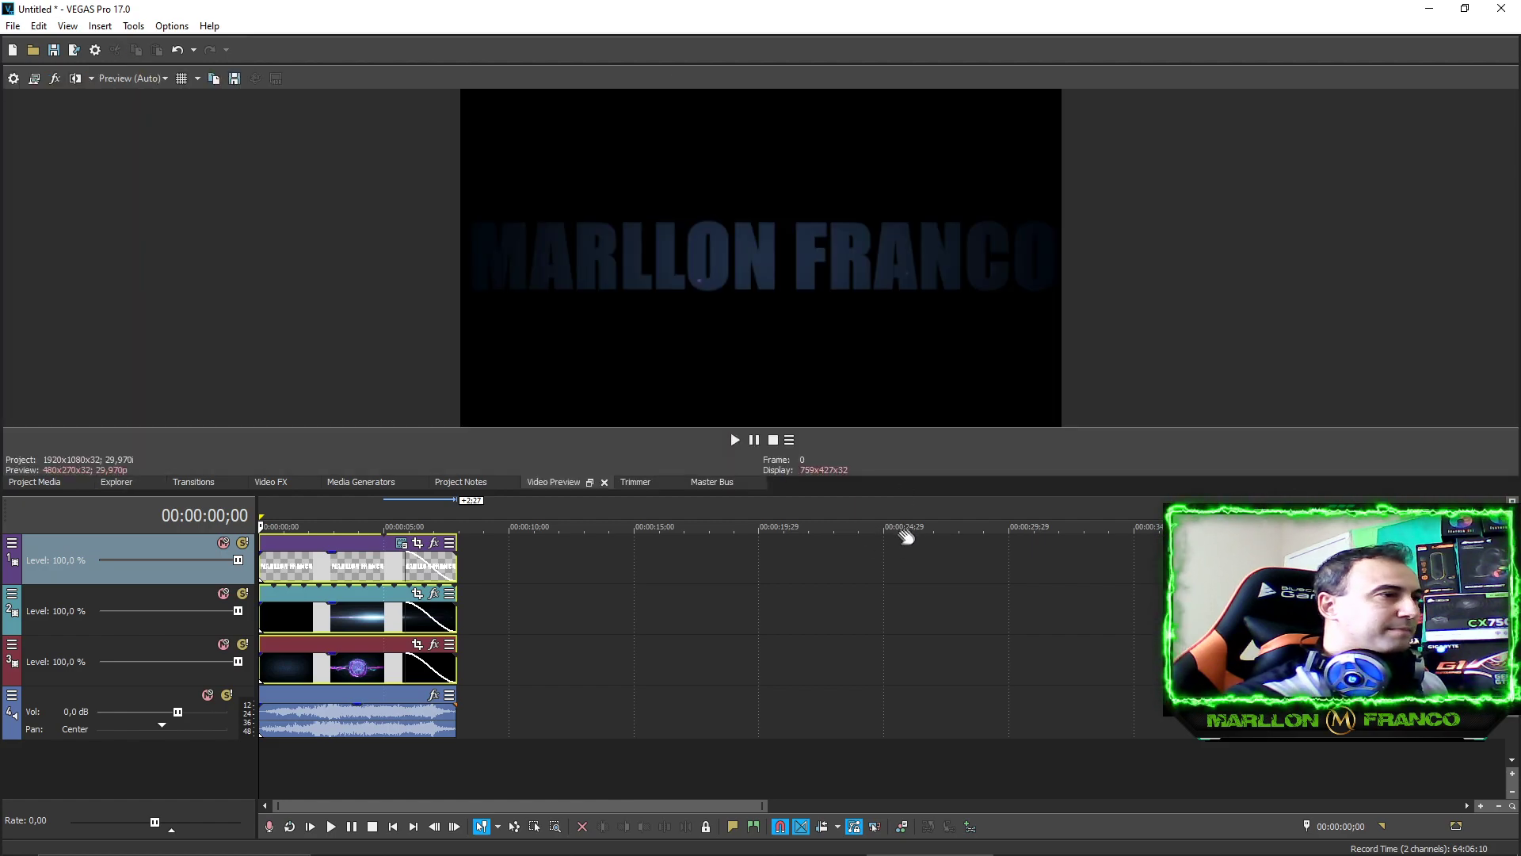
drag(904, 498, 913, 799)
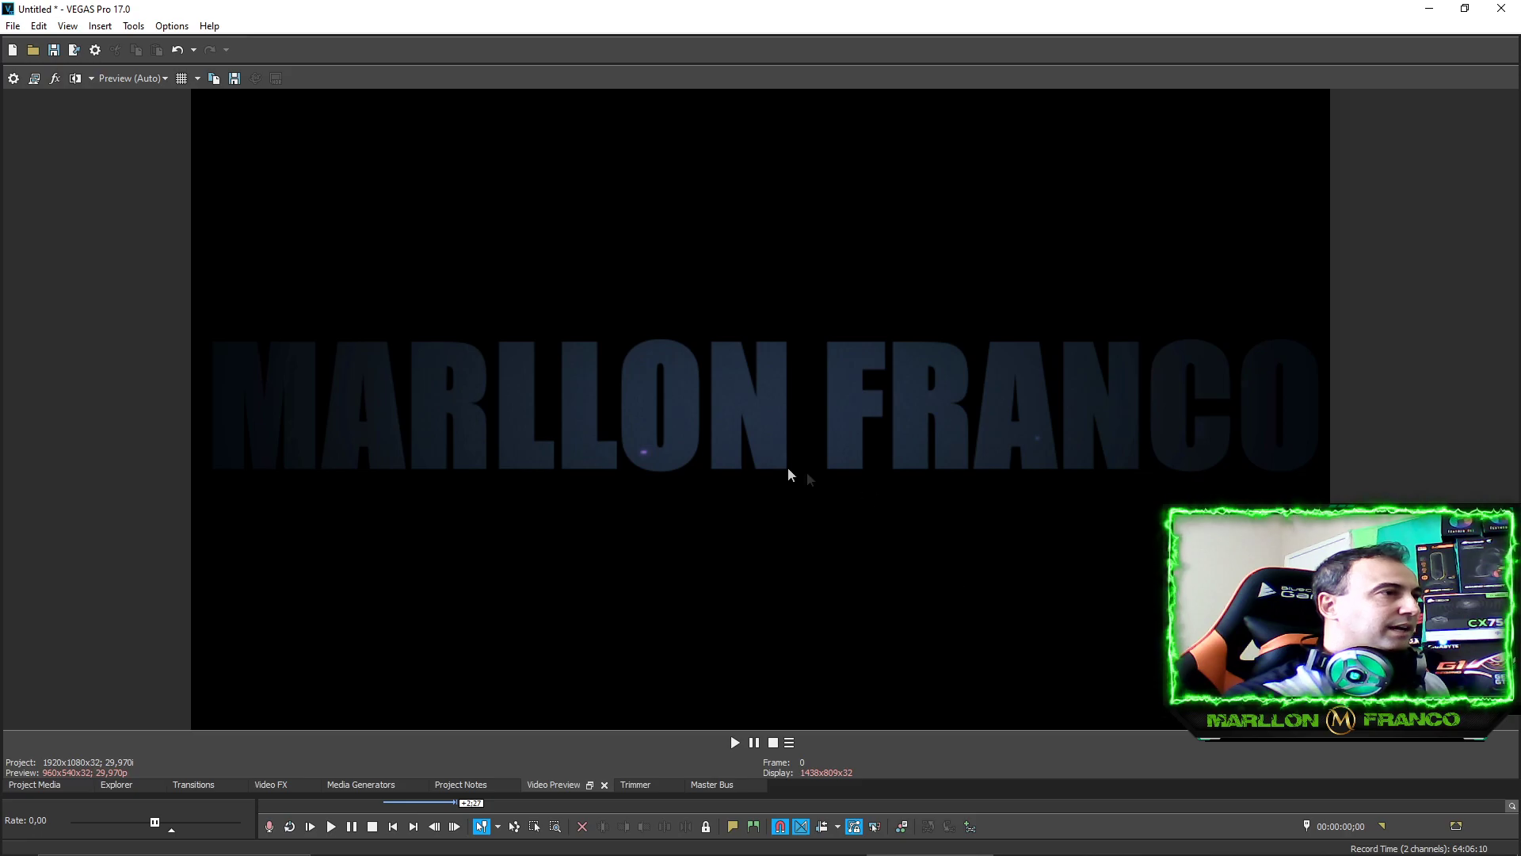
Play the finished intro through twice in the enlarged video preview, stopping after each run.
click(734, 745)
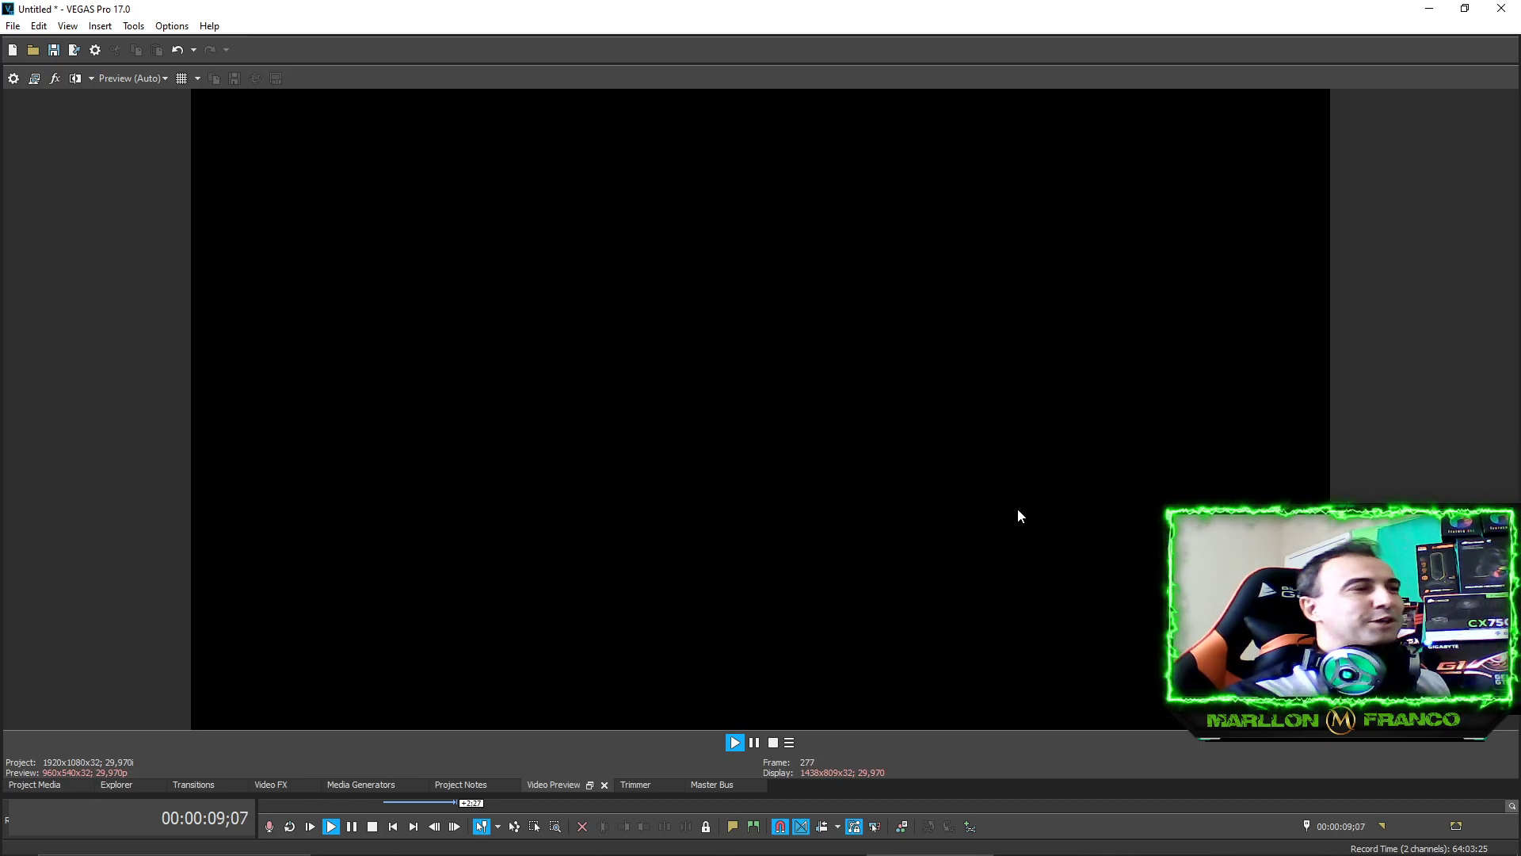
click(775, 742)
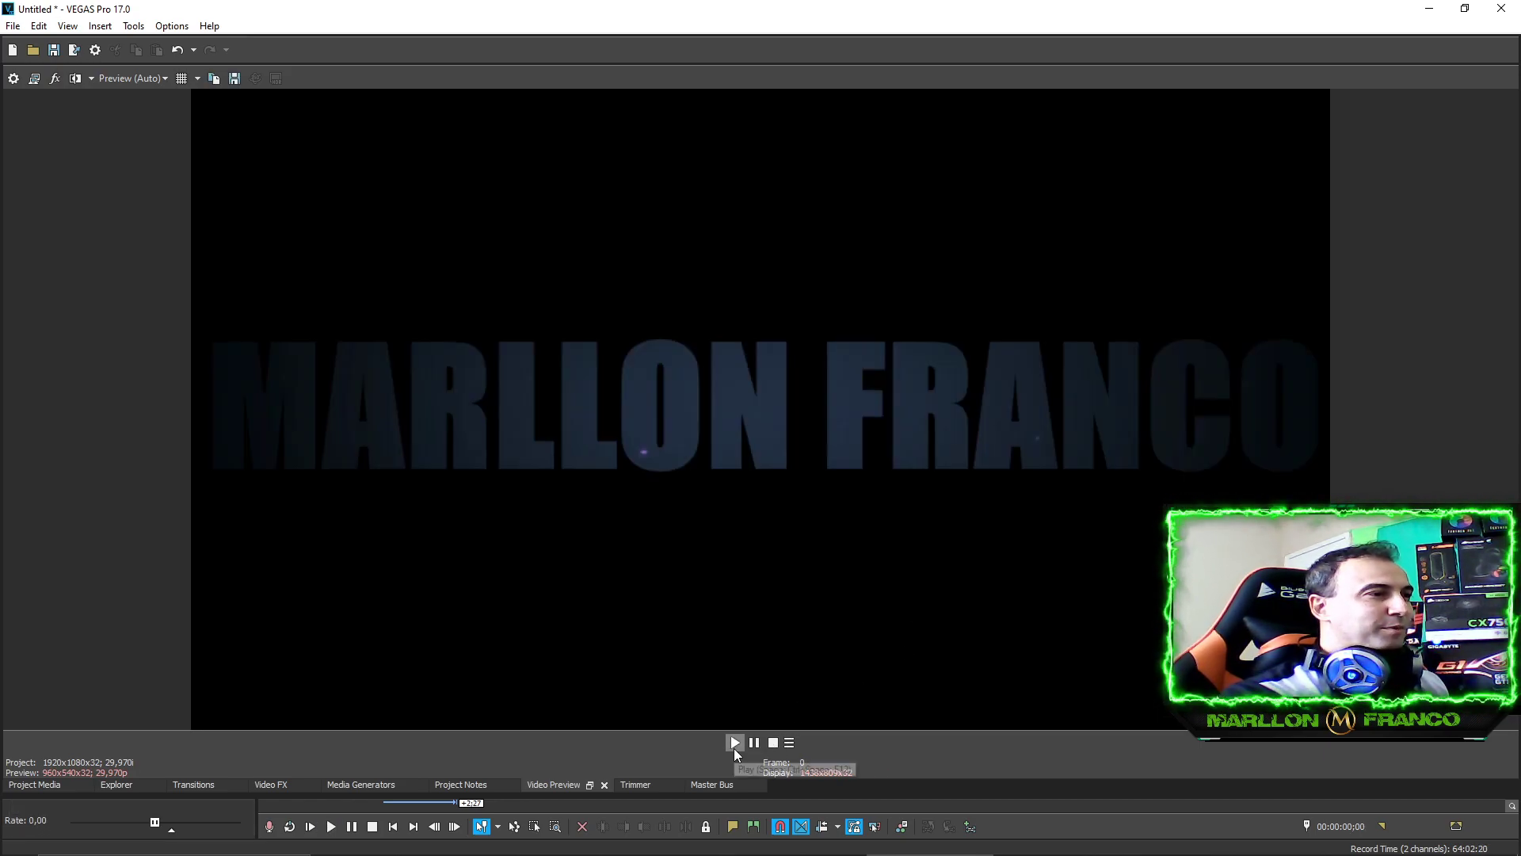
click(734, 744)
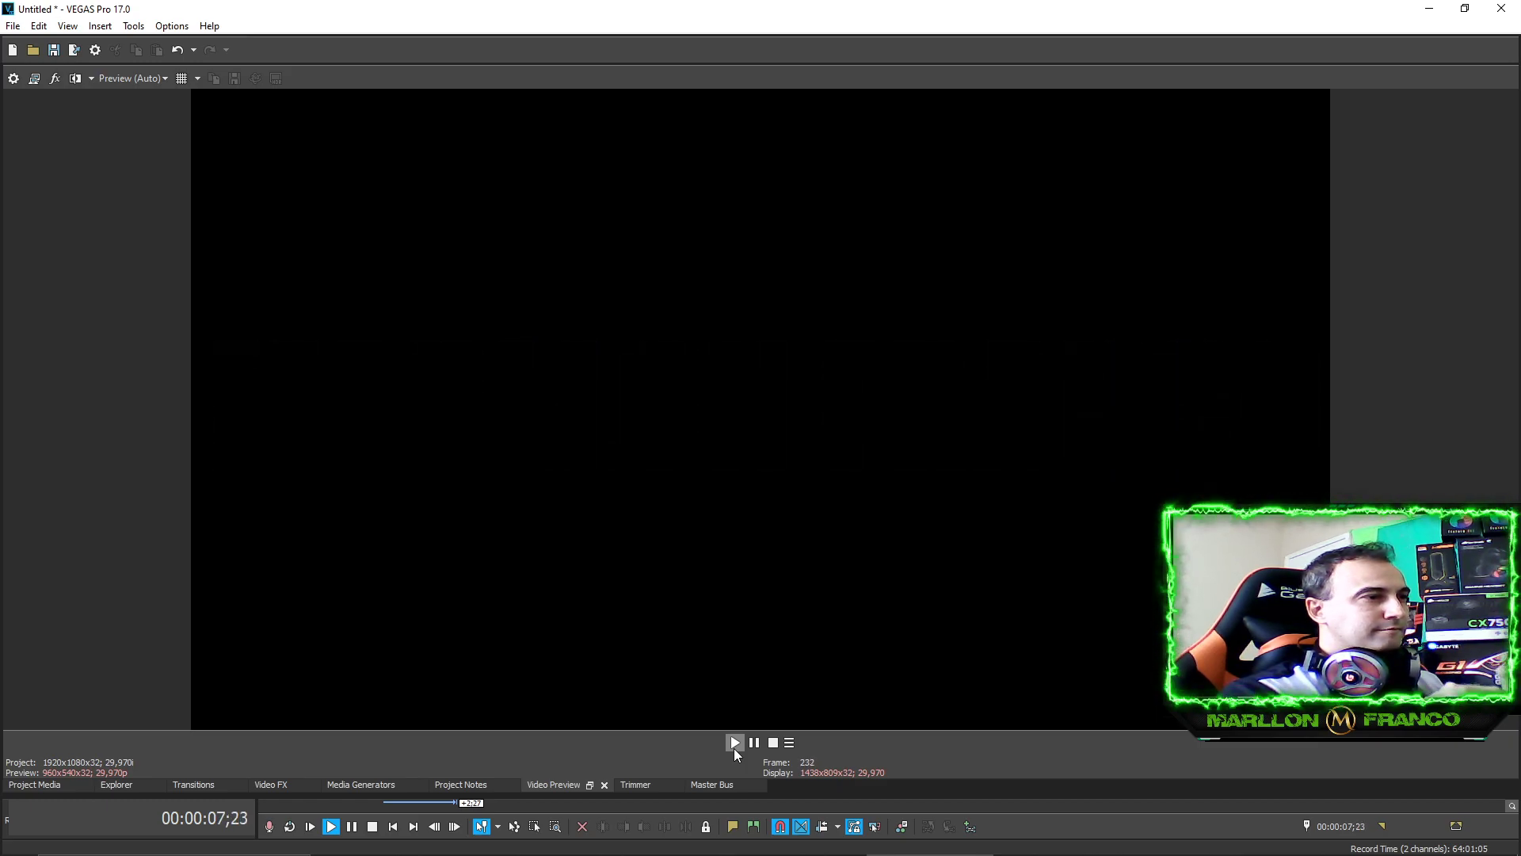
click(770, 745)
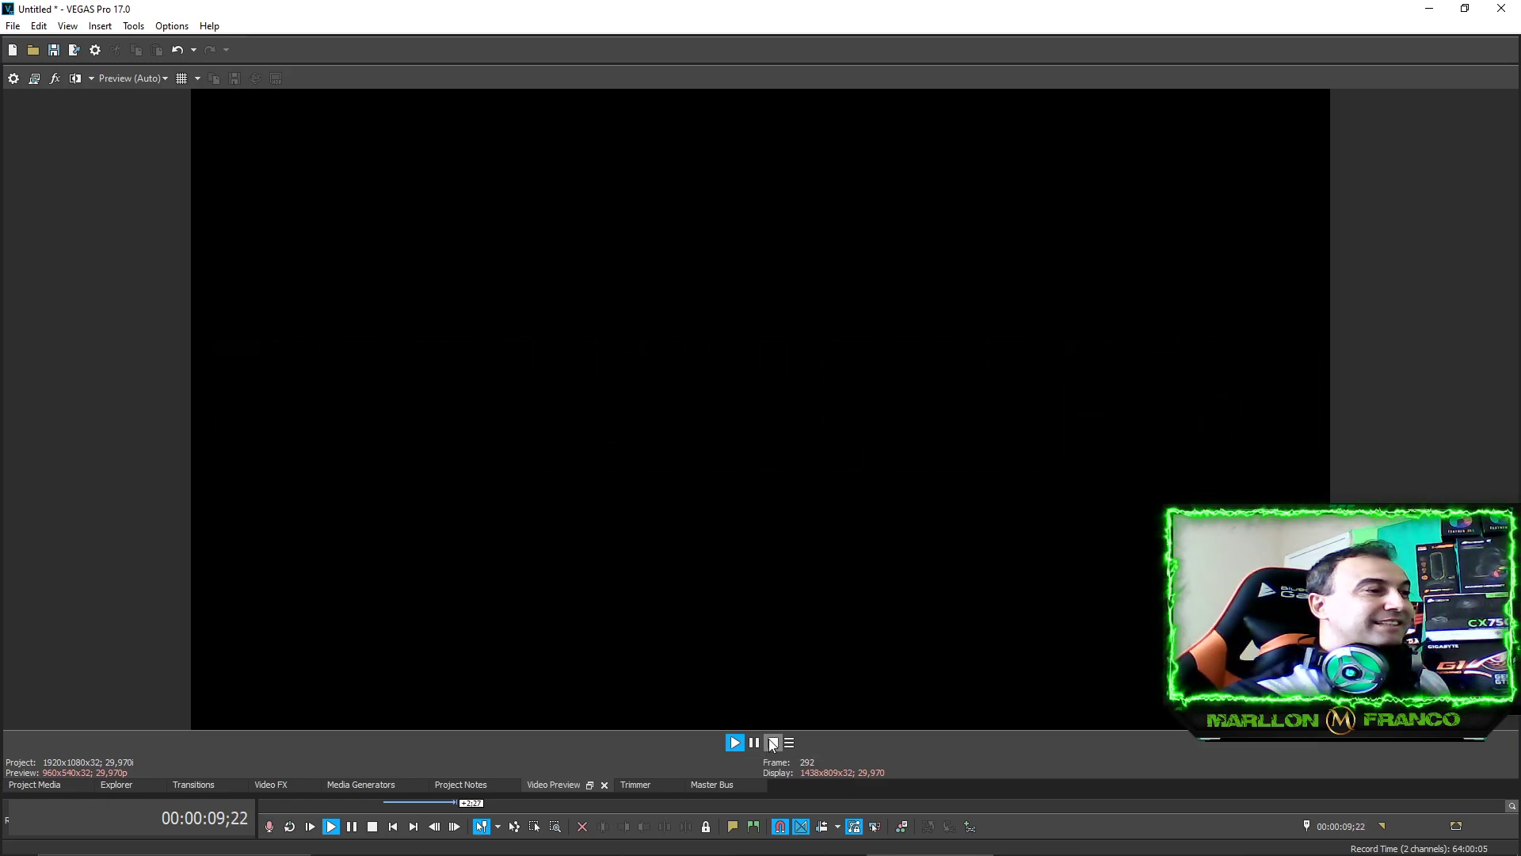